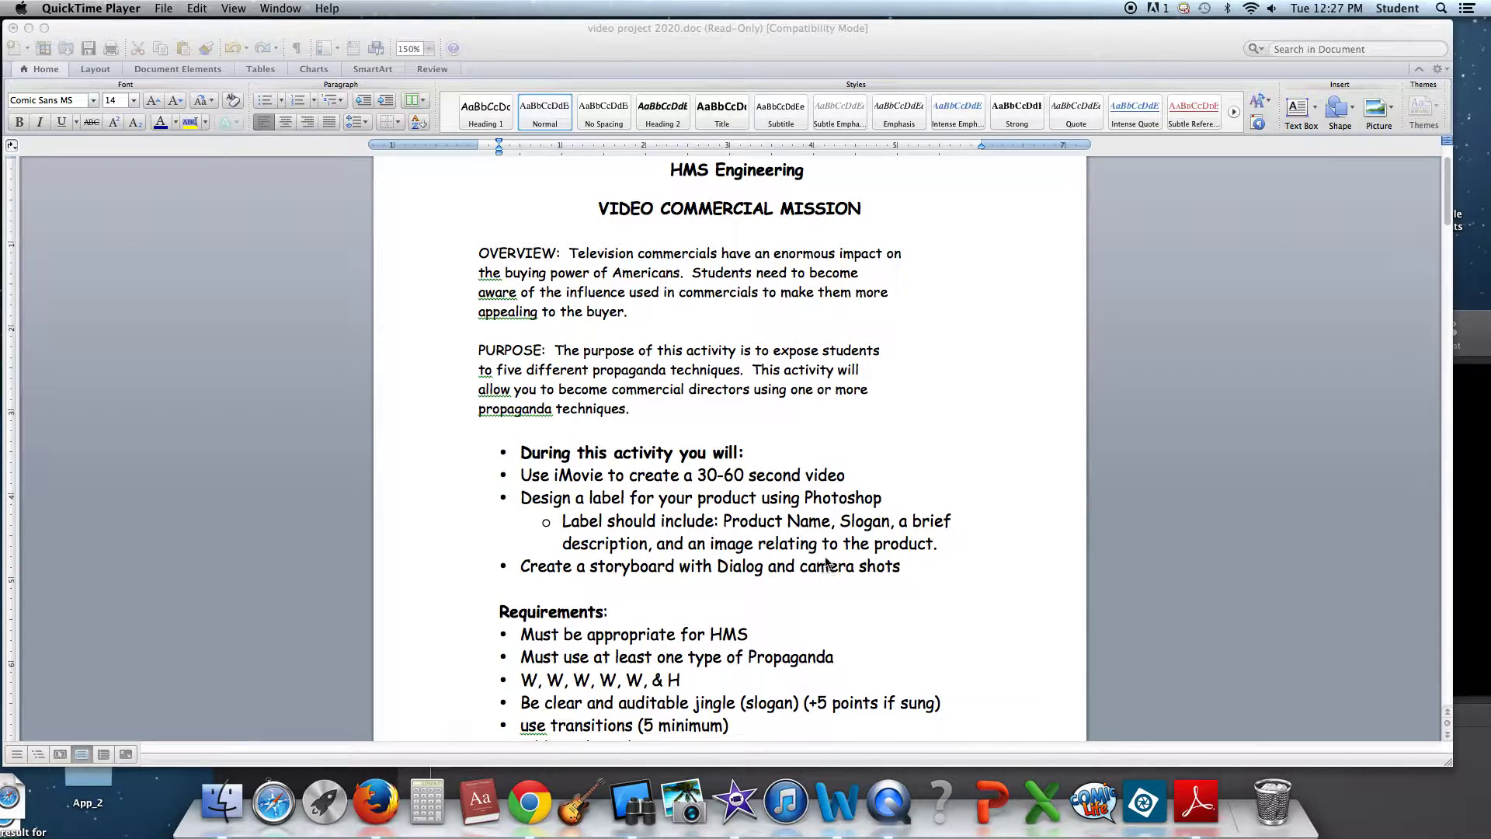
scroll(825, 562, "down", 1)
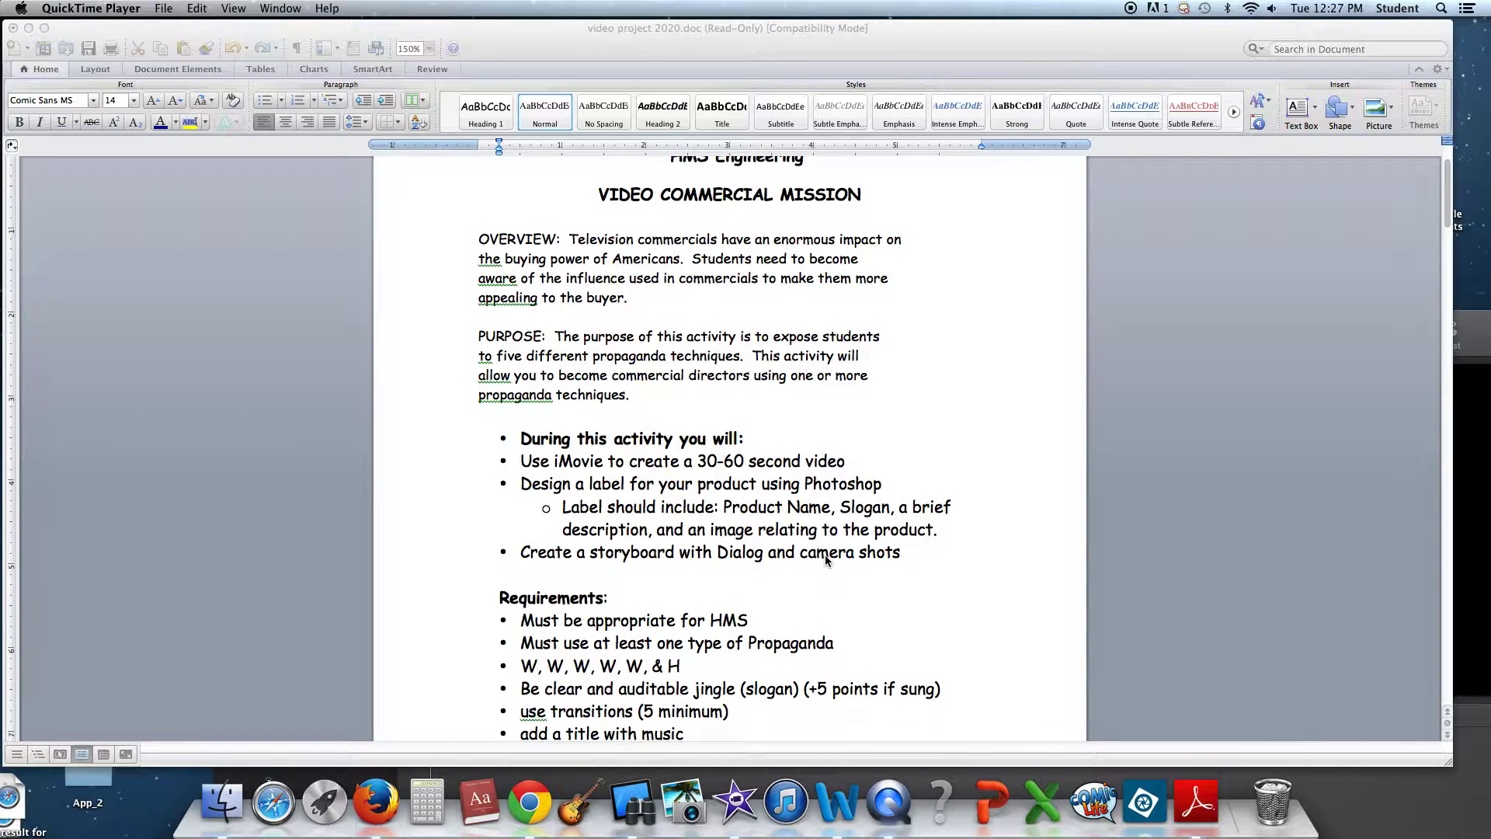
scroll(826, 562, "down", 2)
scroll(826, 561, "down", 3)
scroll(826, 561, "down", 5)
scroll(827, 562, "down", 7)
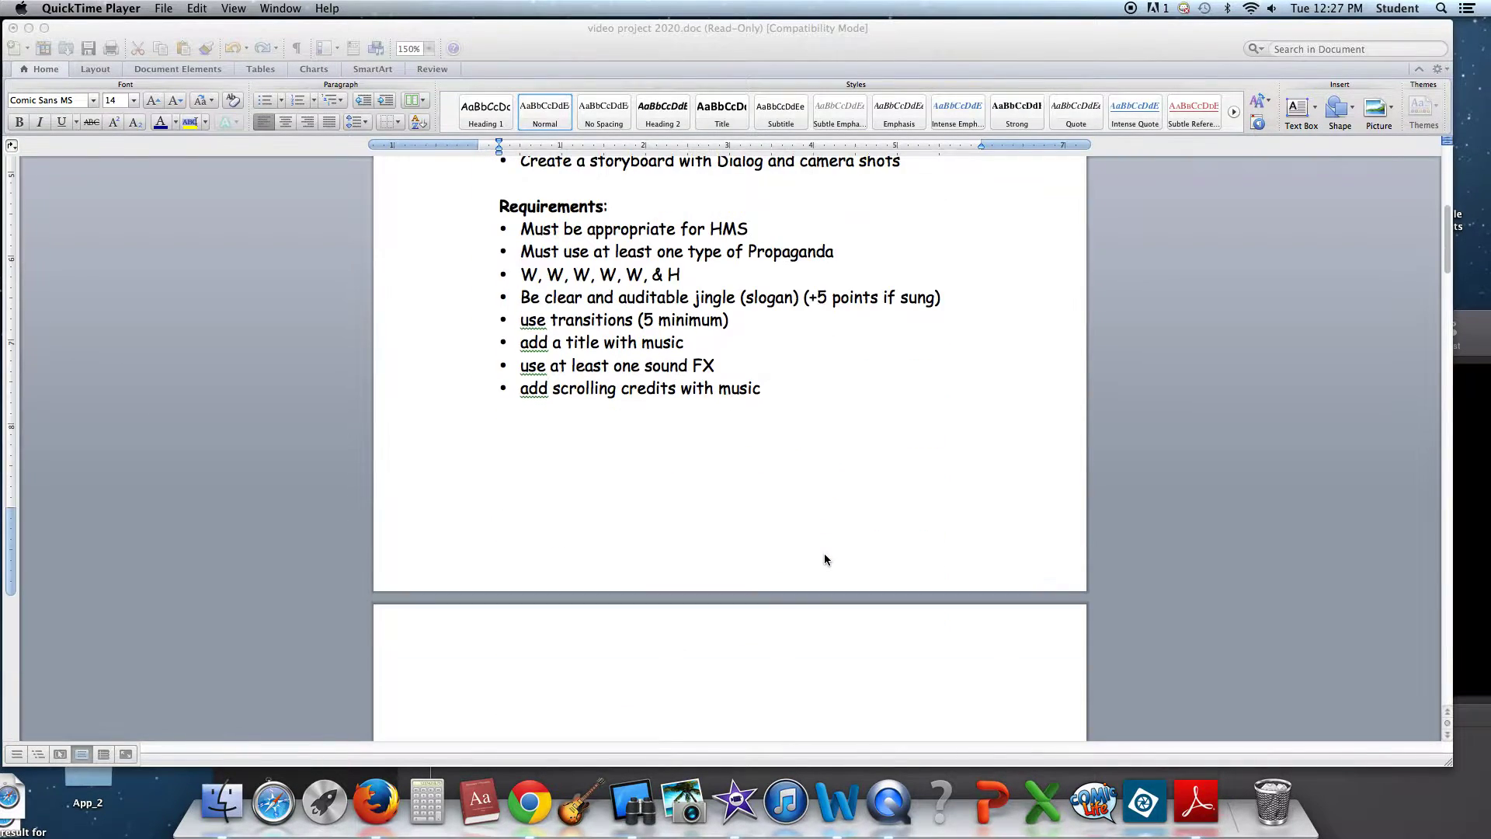
scroll(825, 560, "down", 3)
scroll(826, 560, "down", 4)
scroll(825, 561, "down", 7)
scroll(826, 560, "down", 5)
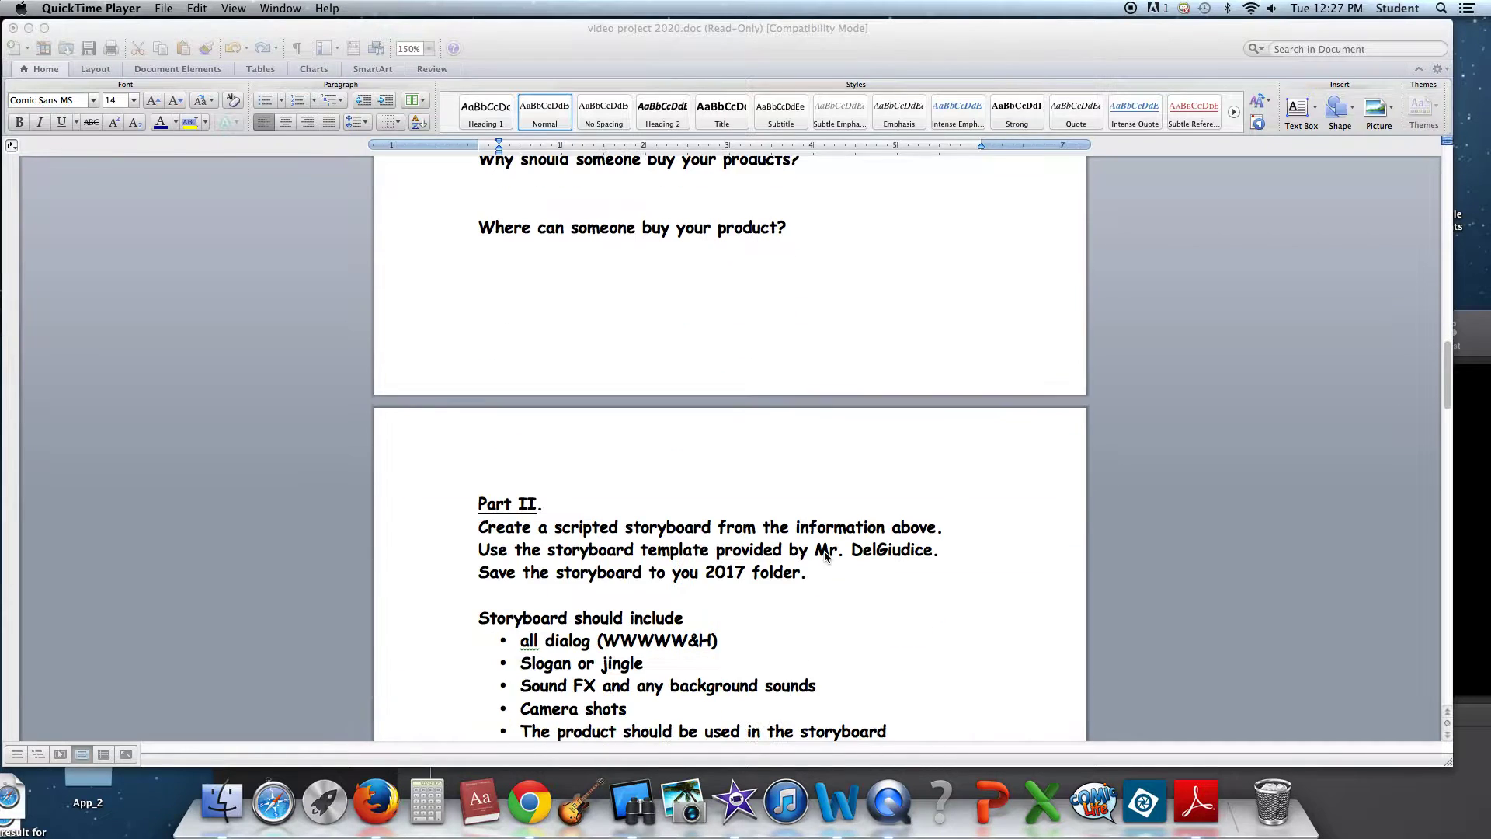
scroll(826, 556, "down", 5)
scroll(826, 556, "down", 1)
scroll(827, 555, "down", 2)
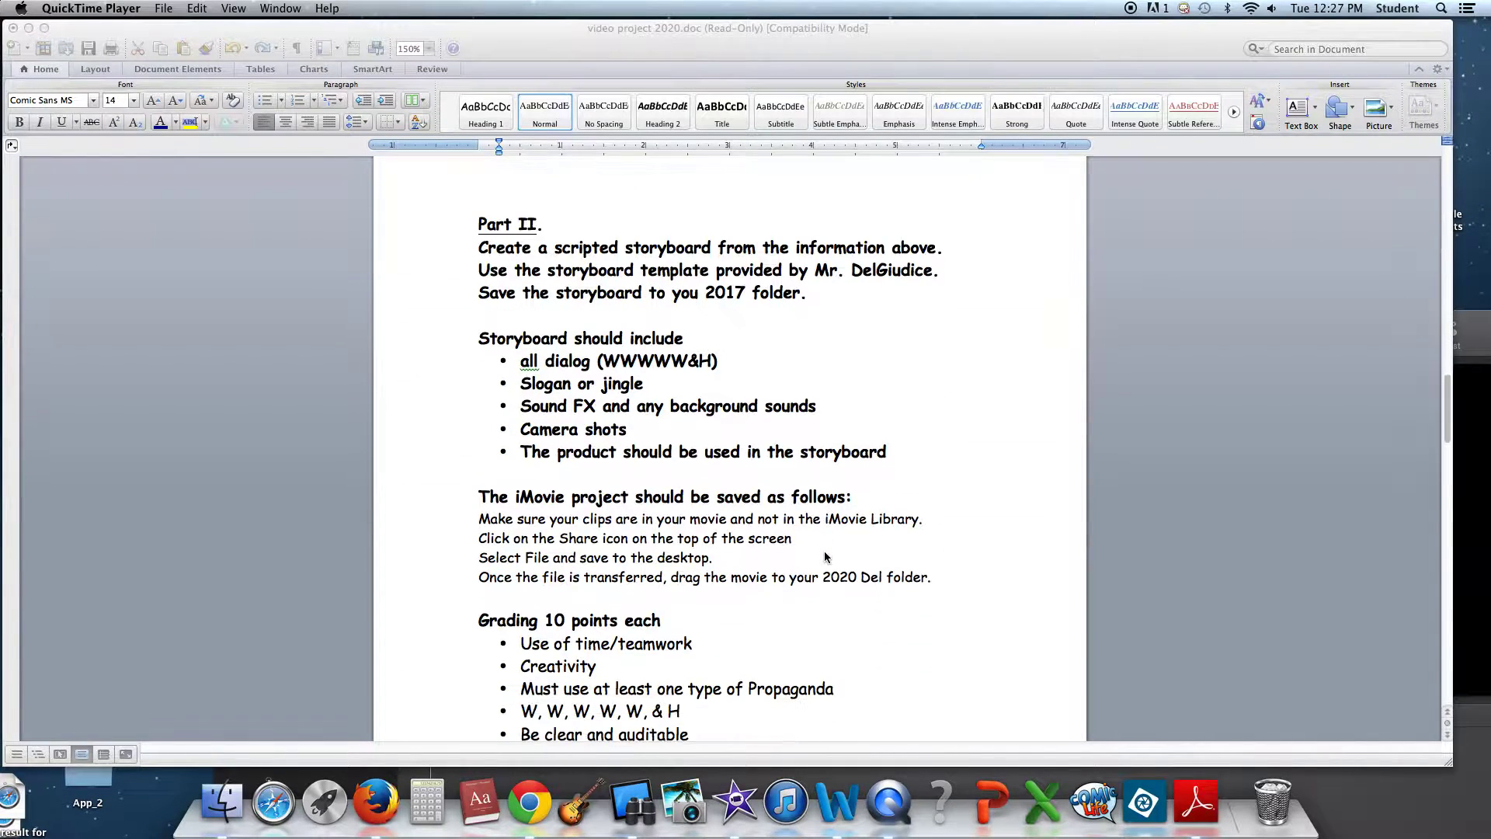
scroll(825, 558, "down", 1)
scroll(757, 559, "down", 2)
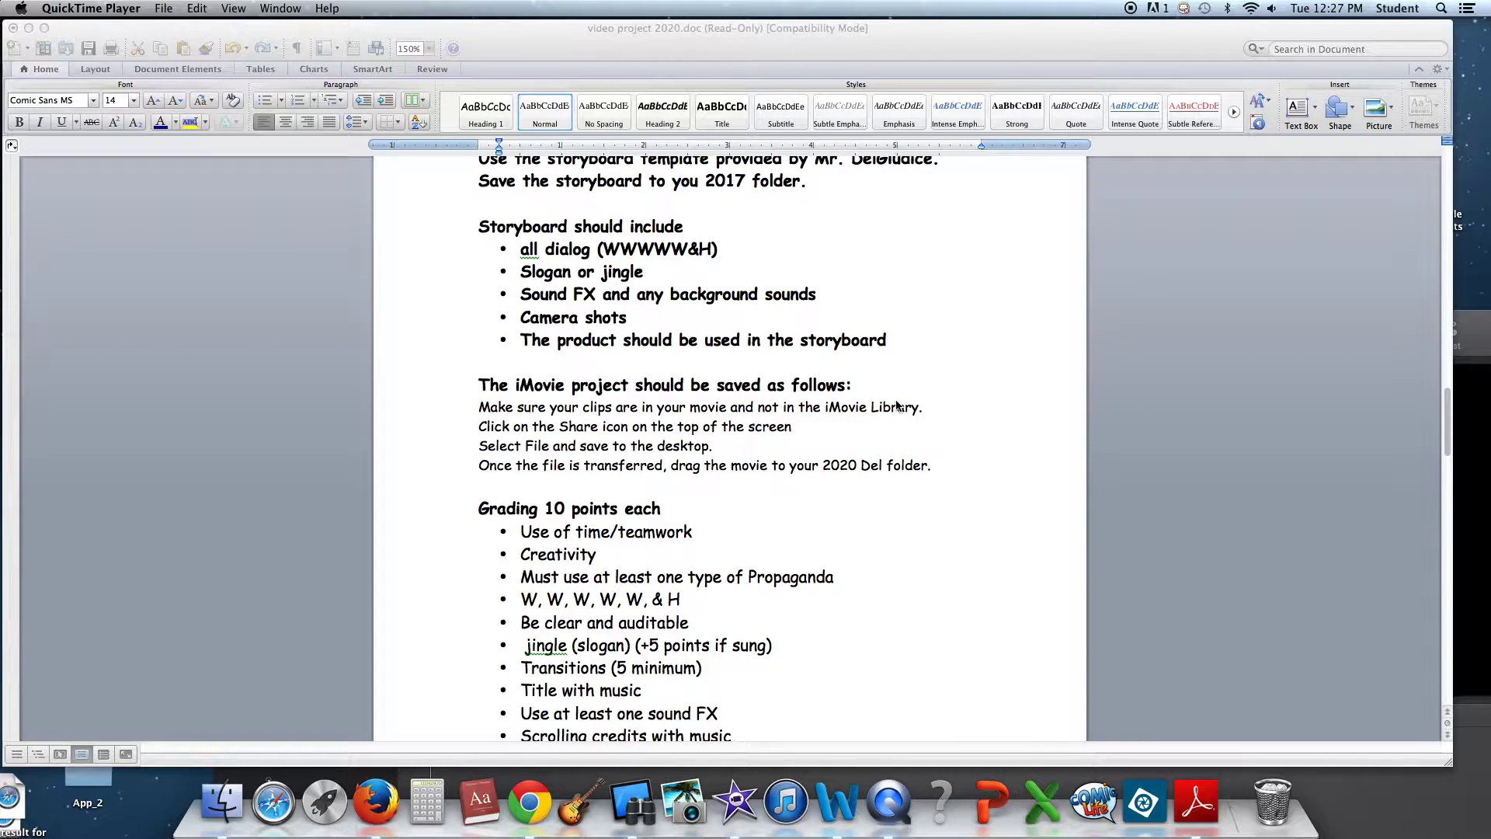
scroll(896, 490, "down", 2)
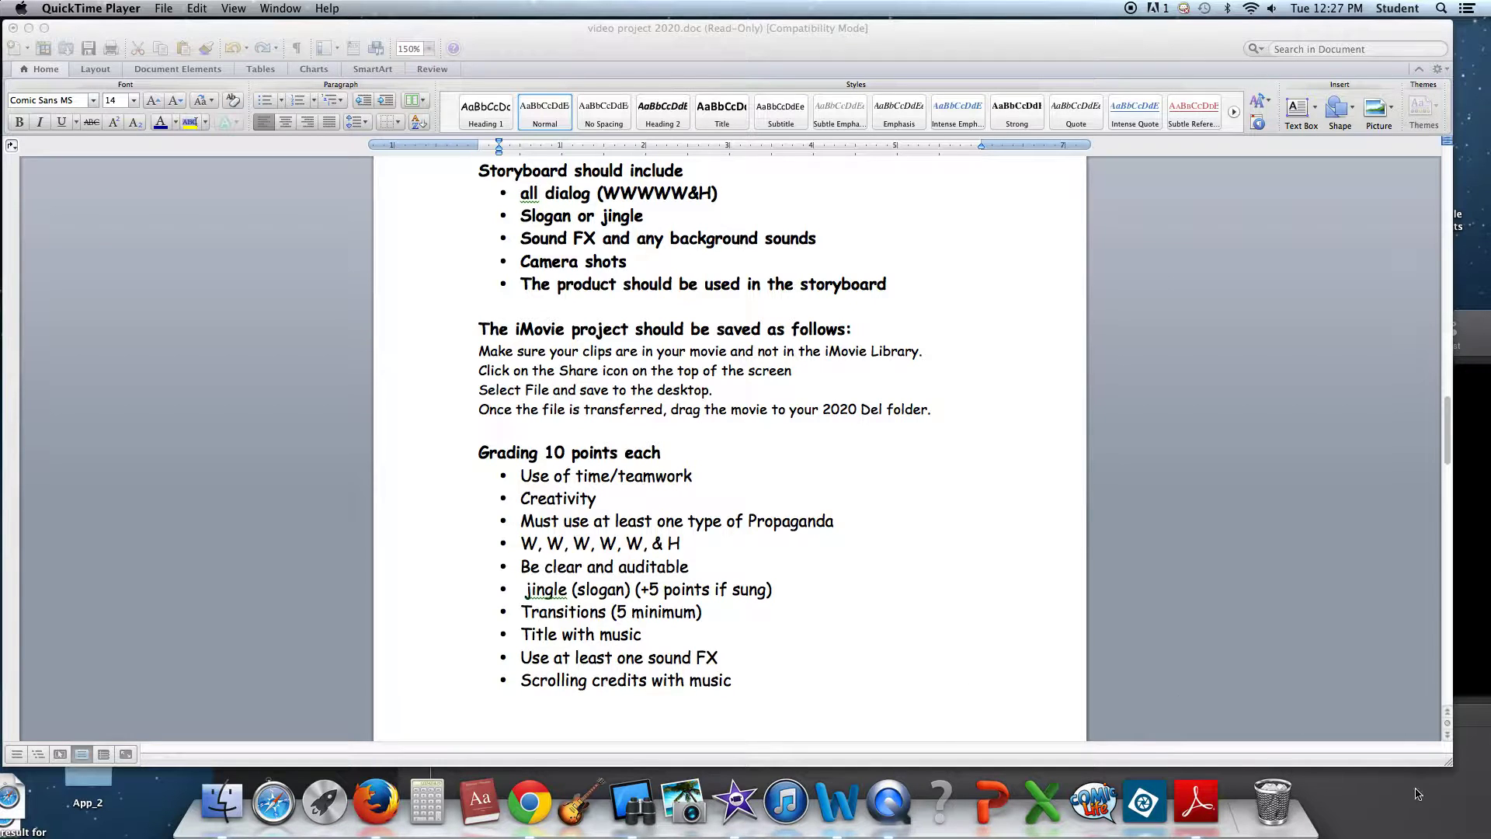
Bring iMovie forward, maximize it, and create a no-theme movie named 'del del 2'.
left_click(1470, 459)
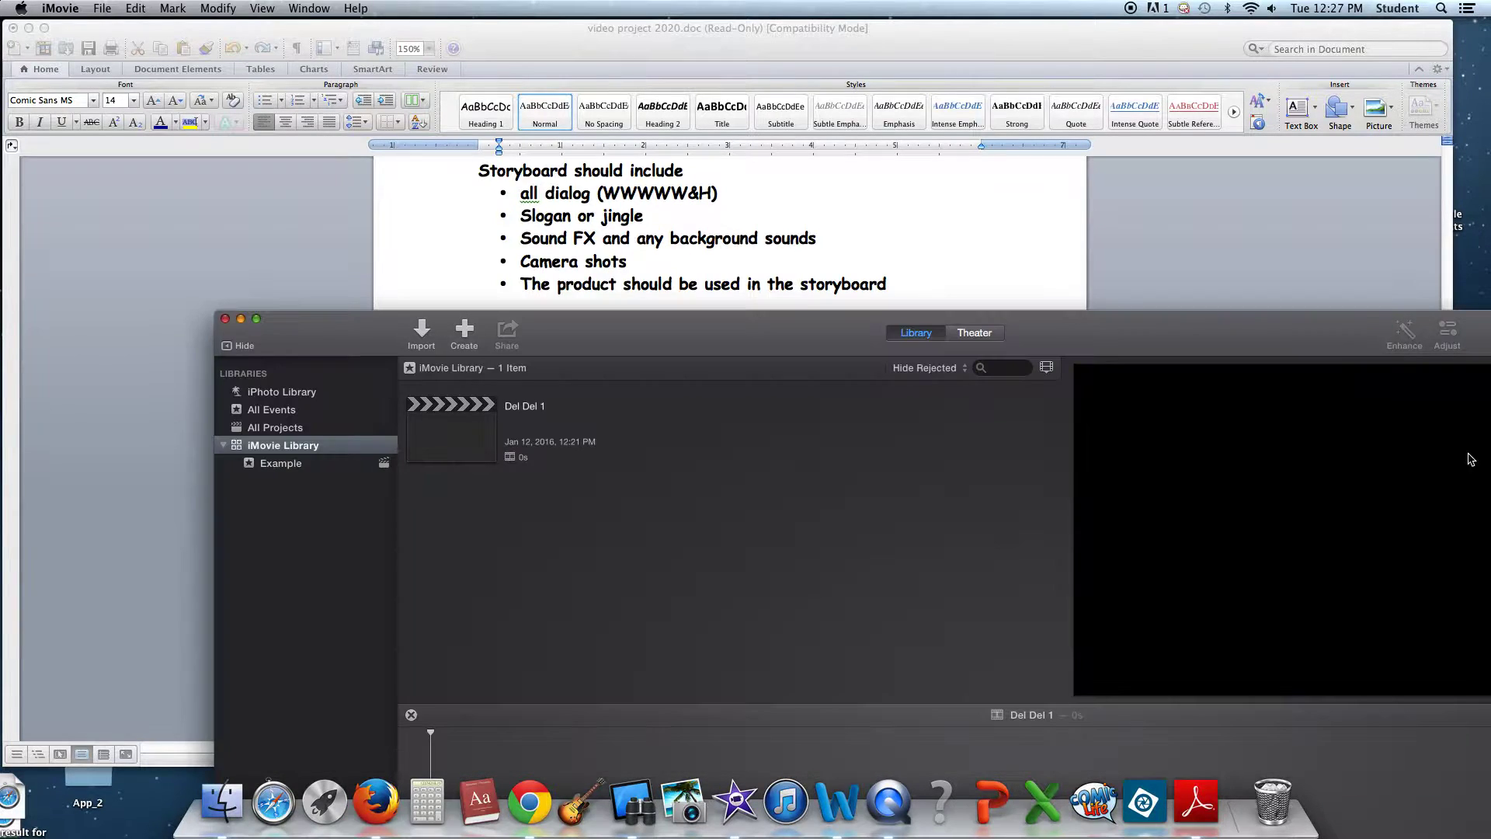
double_click(624, 340)
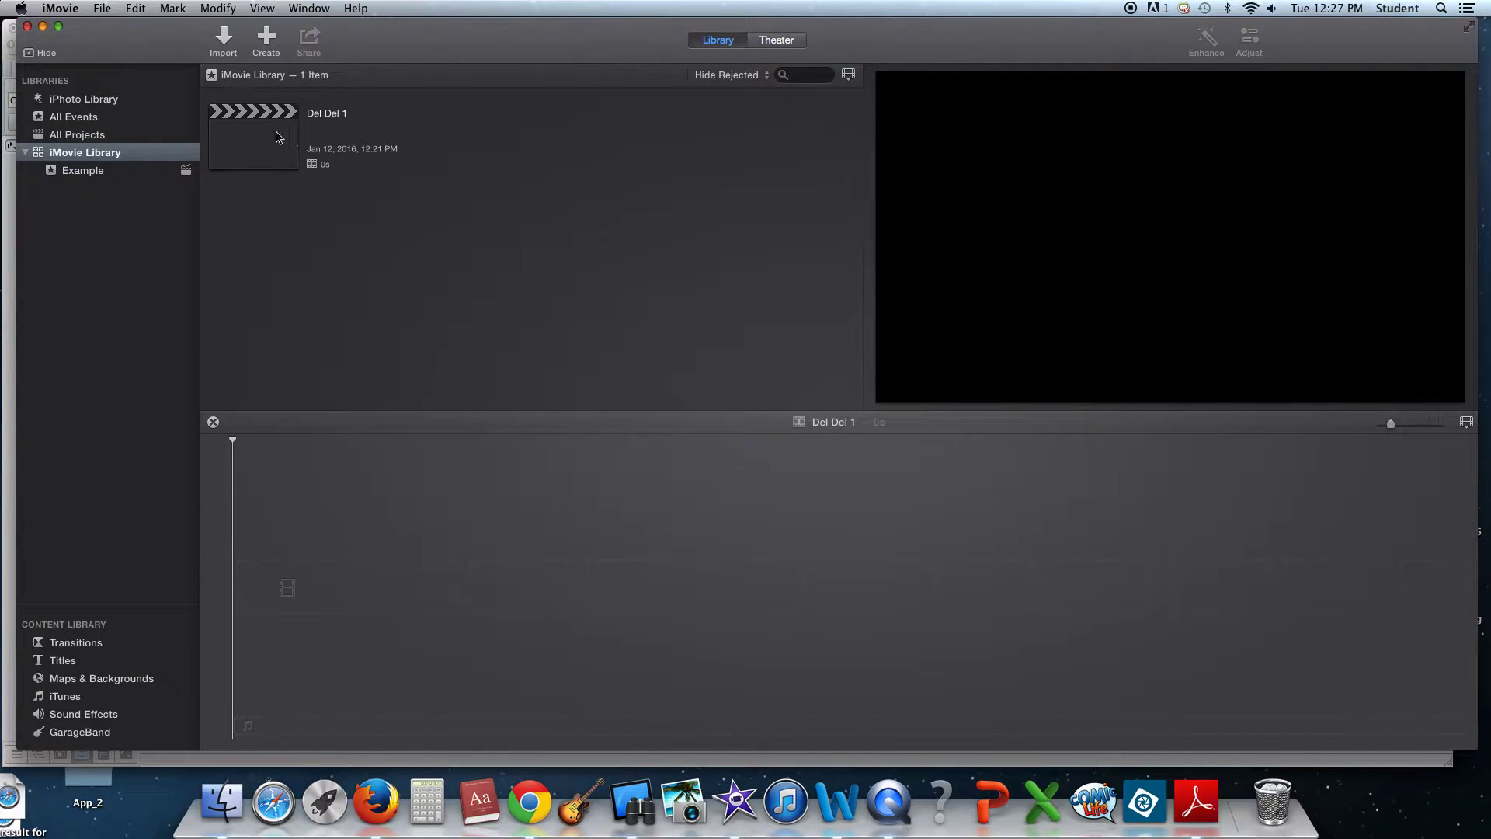
left_click(104, 8)
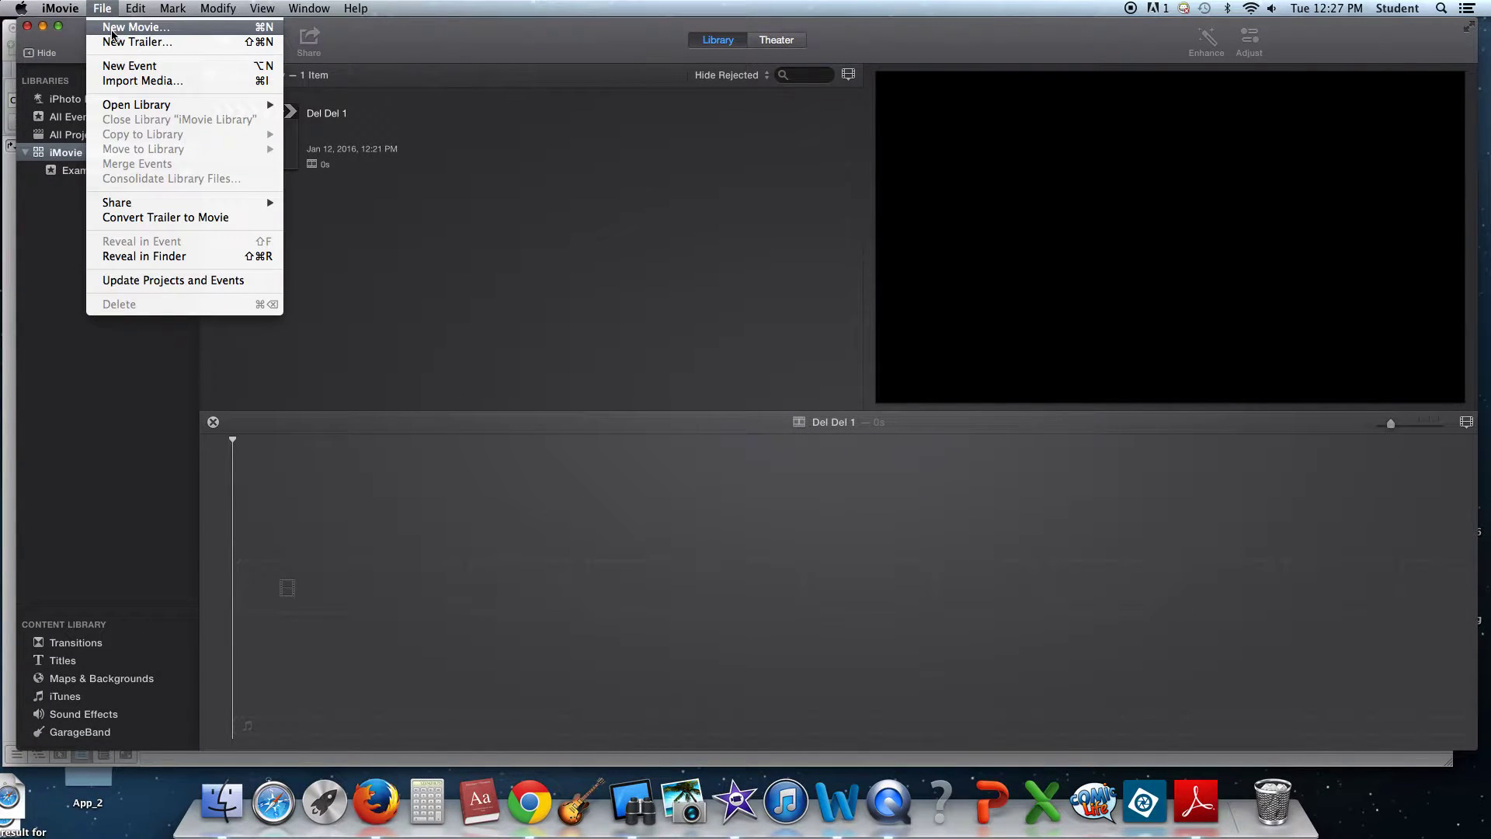
left_click(129, 28)
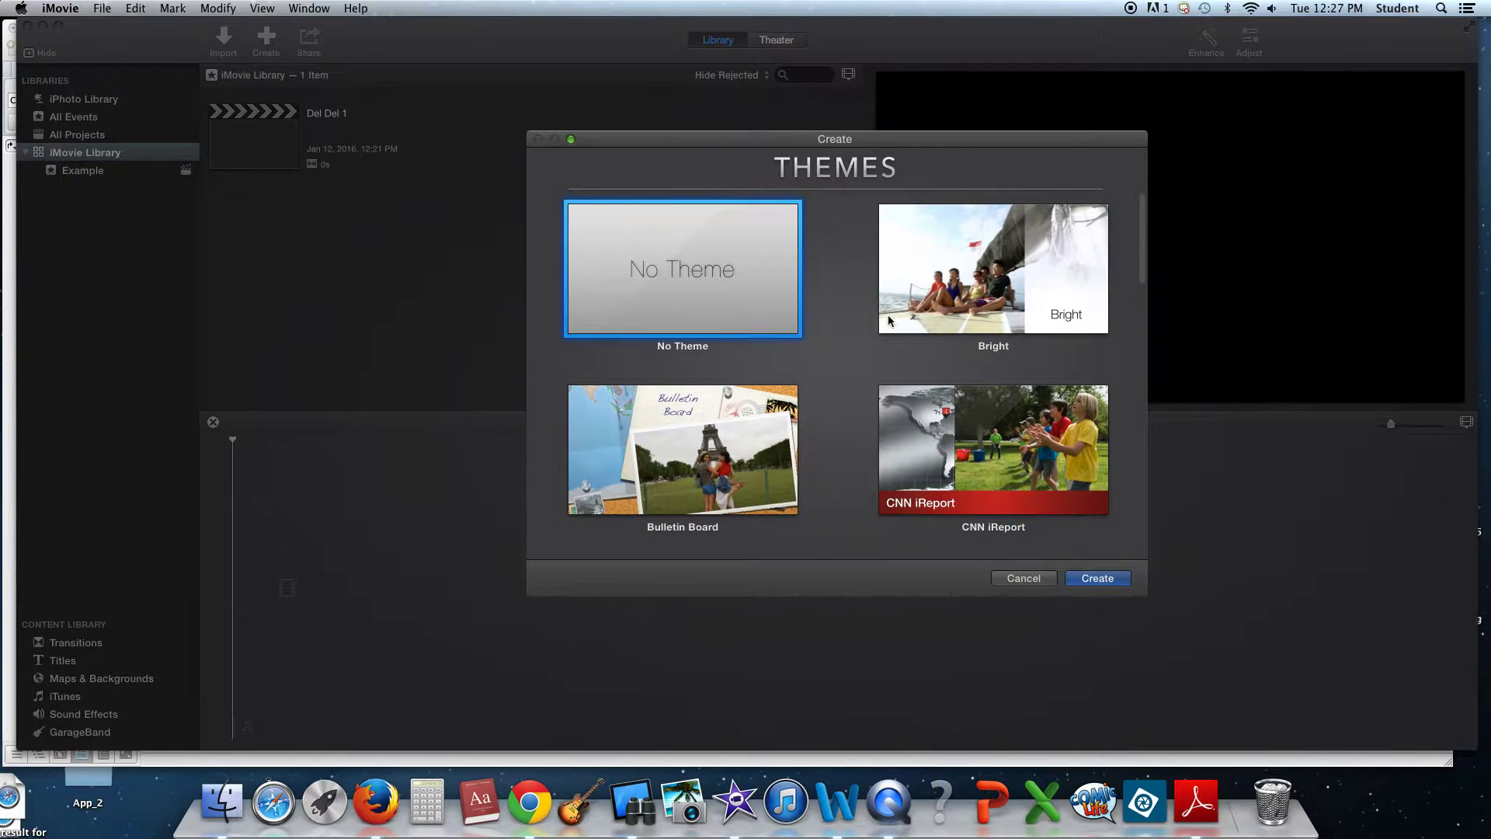
left_click(1097, 578)
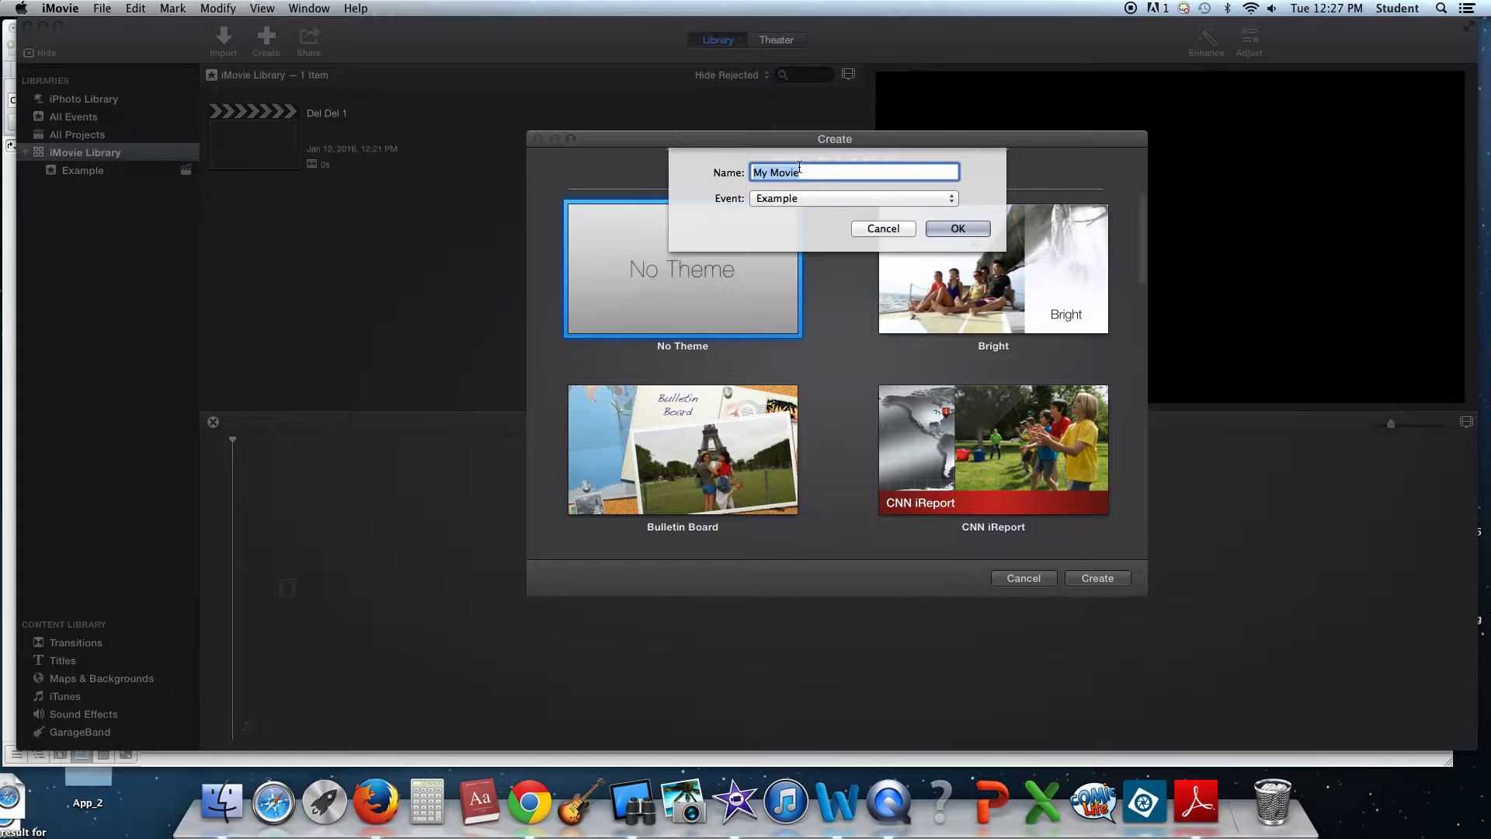
type("del d")
type("el")
type(" 2")
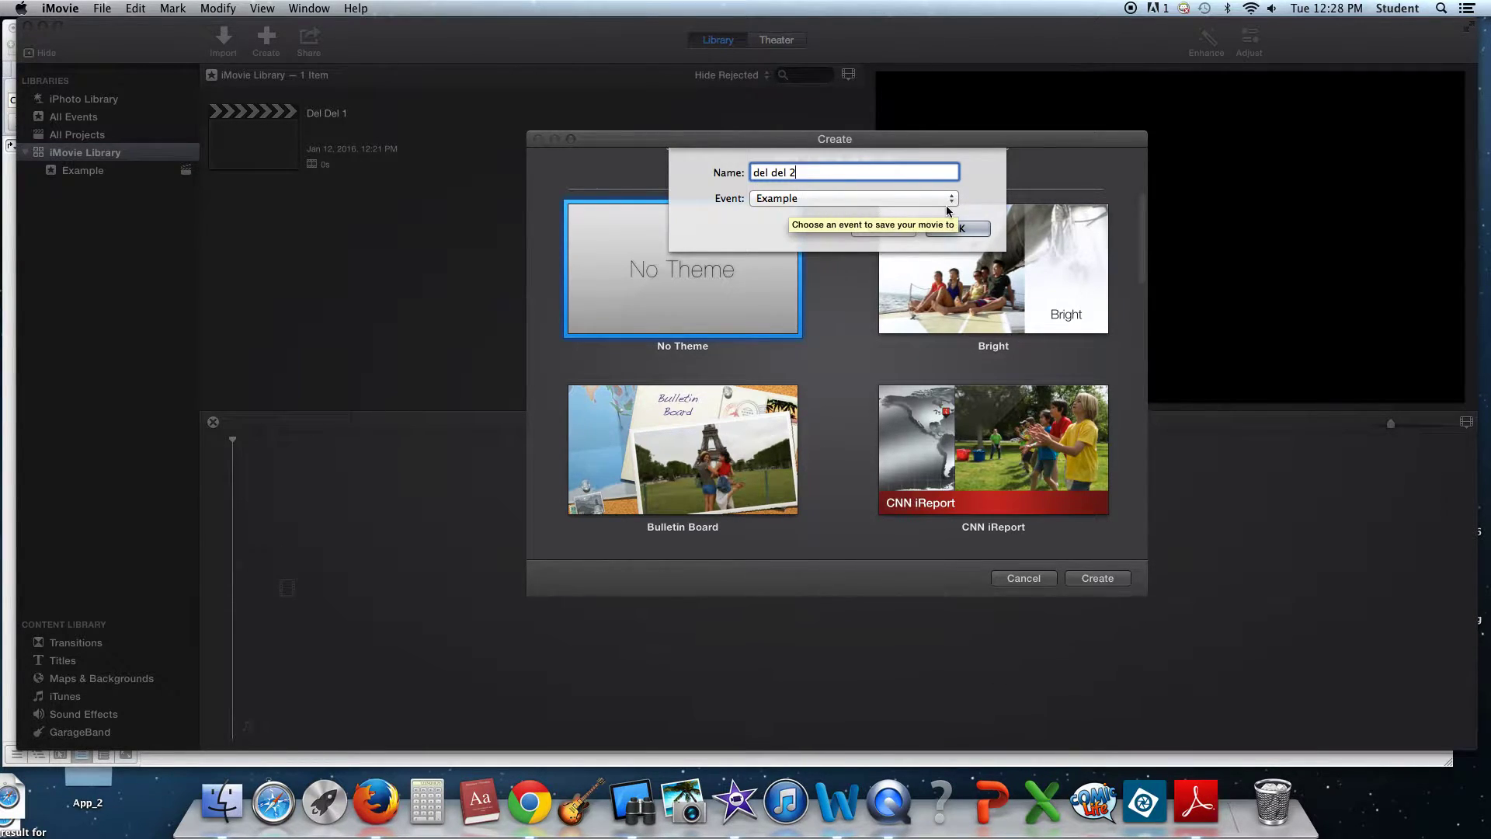
left_click(970, 227)
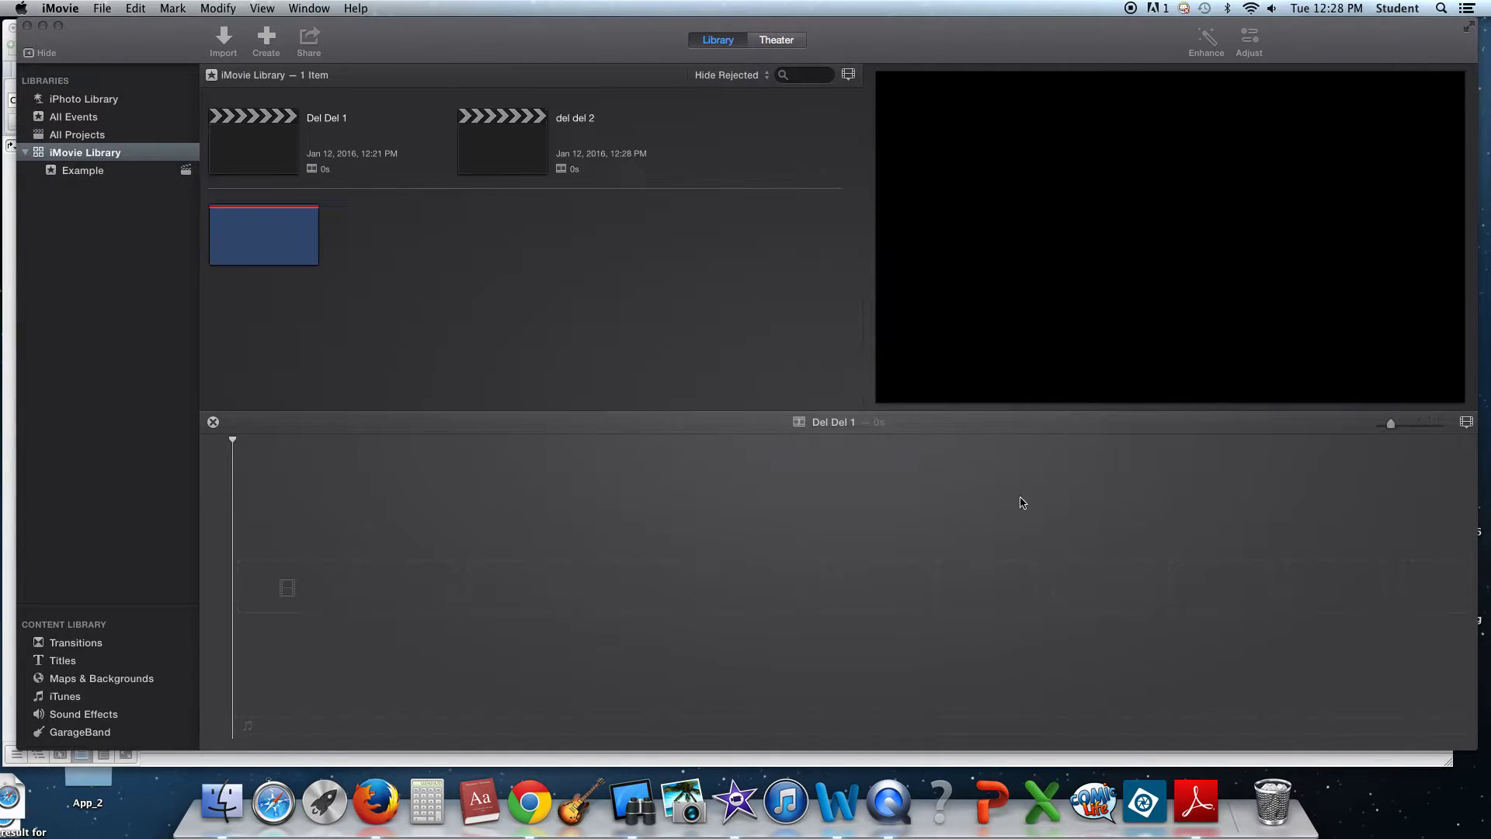
Open the del del 2 project and the FaceTime camera import window.
left_click(509, 137)
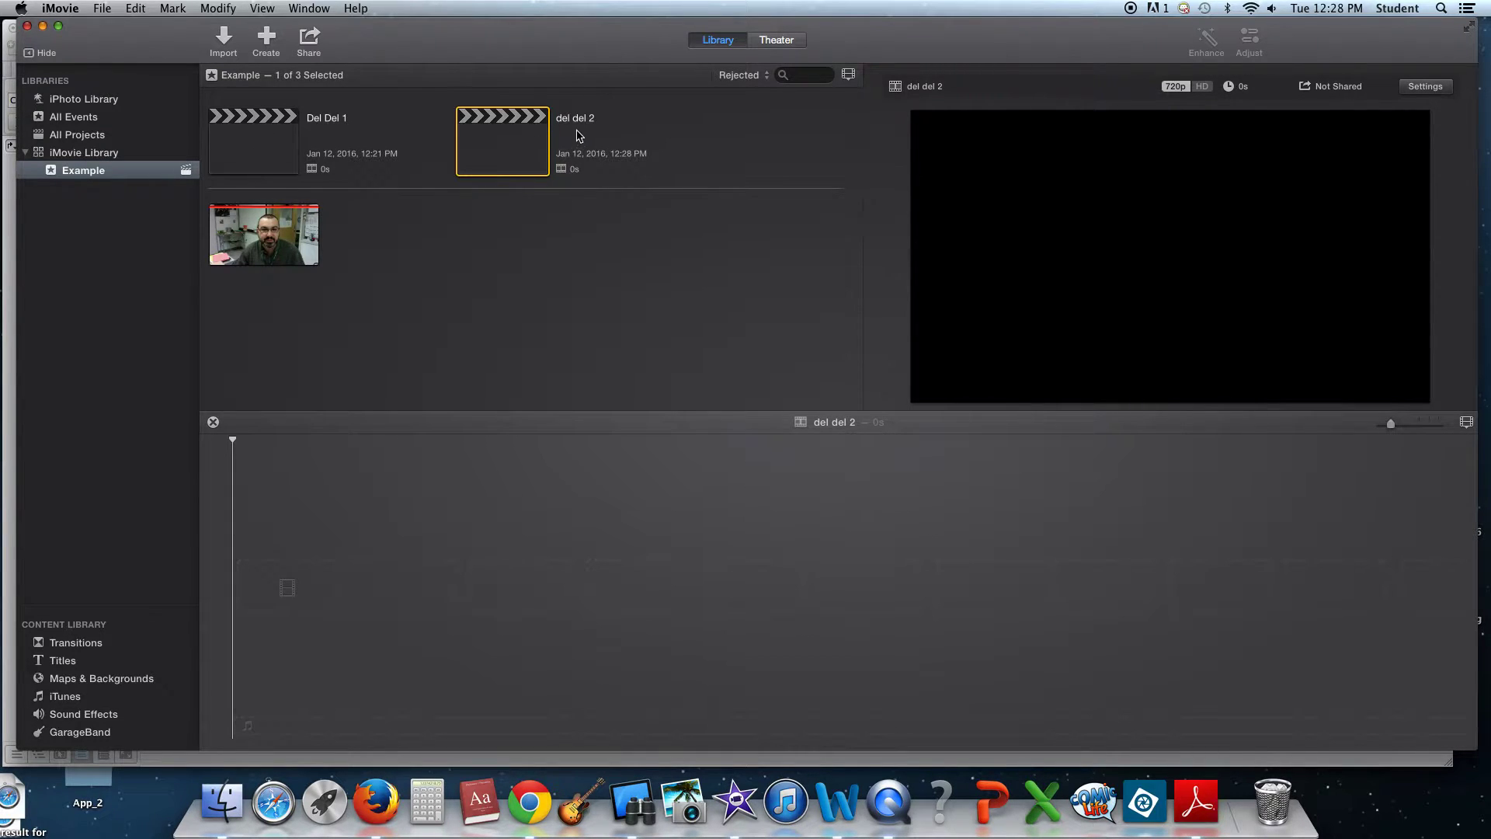
left_click(223, 42)
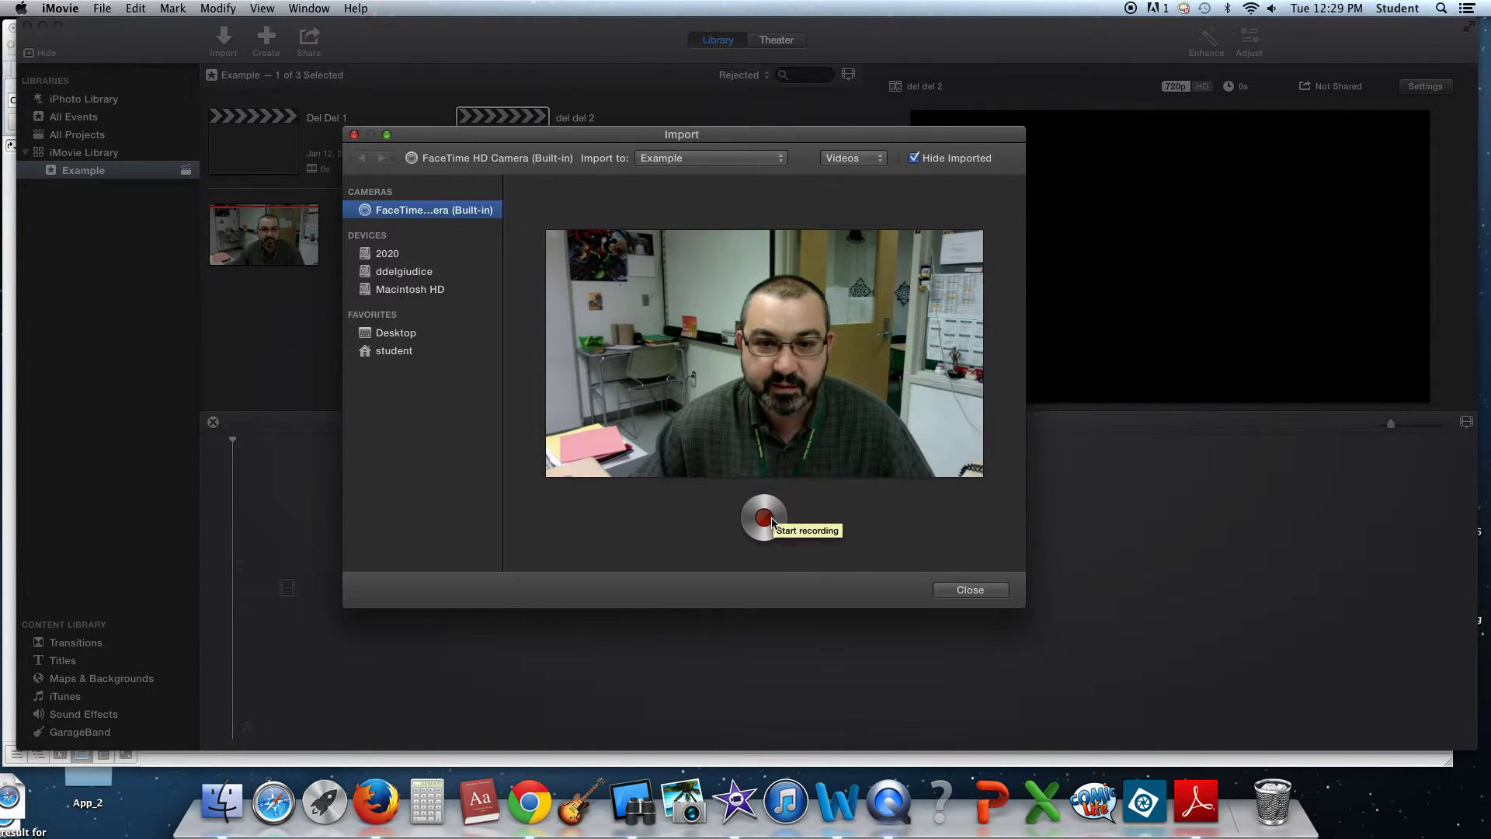
Record three webcam takes of the commercial.
left_click(772, 517)
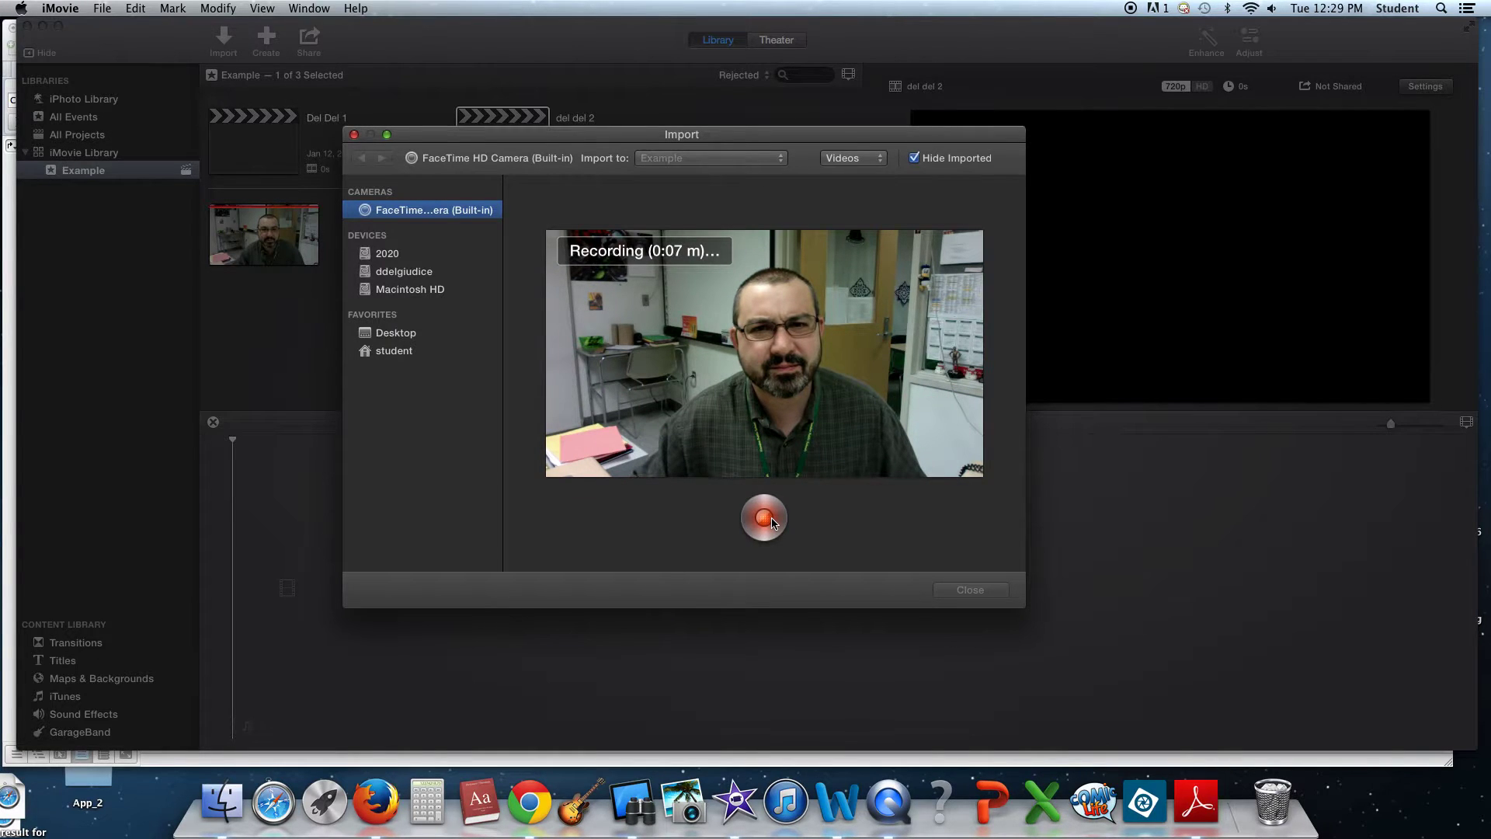
left_click(765, 518)
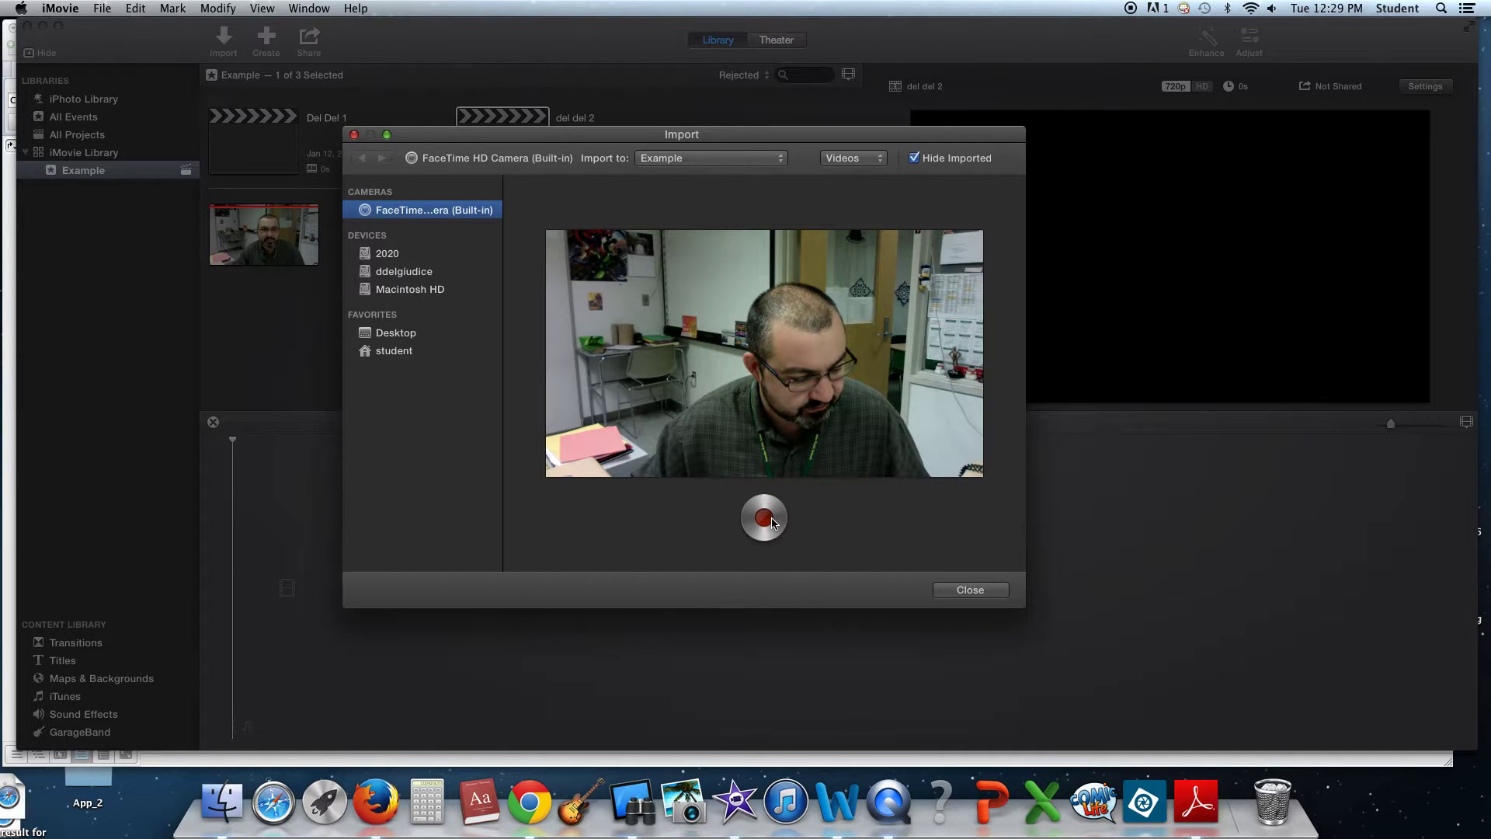
left_click(771, 522)
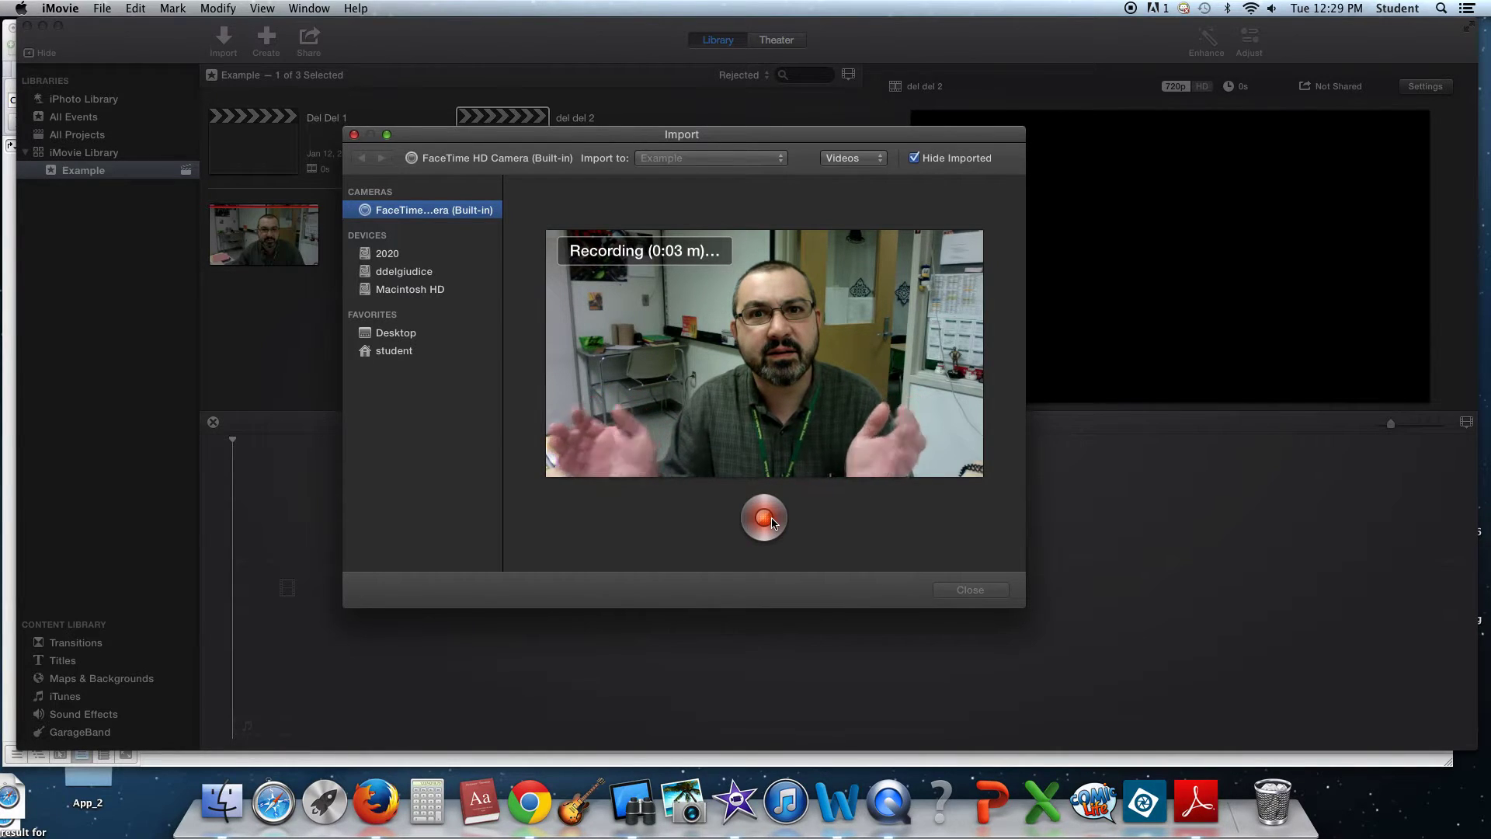
left_click(771, 522)
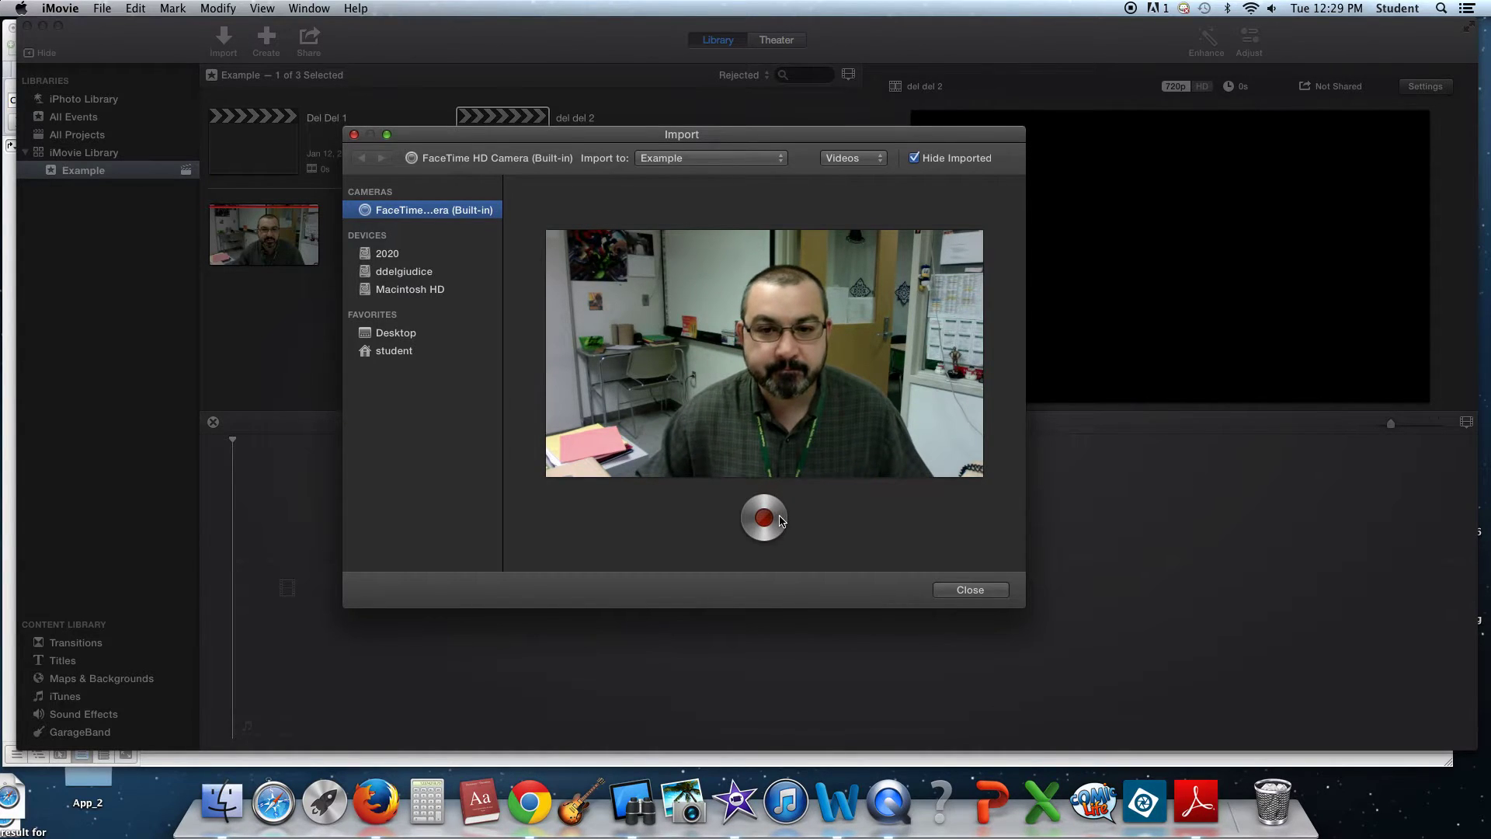
left_click(768, 520)
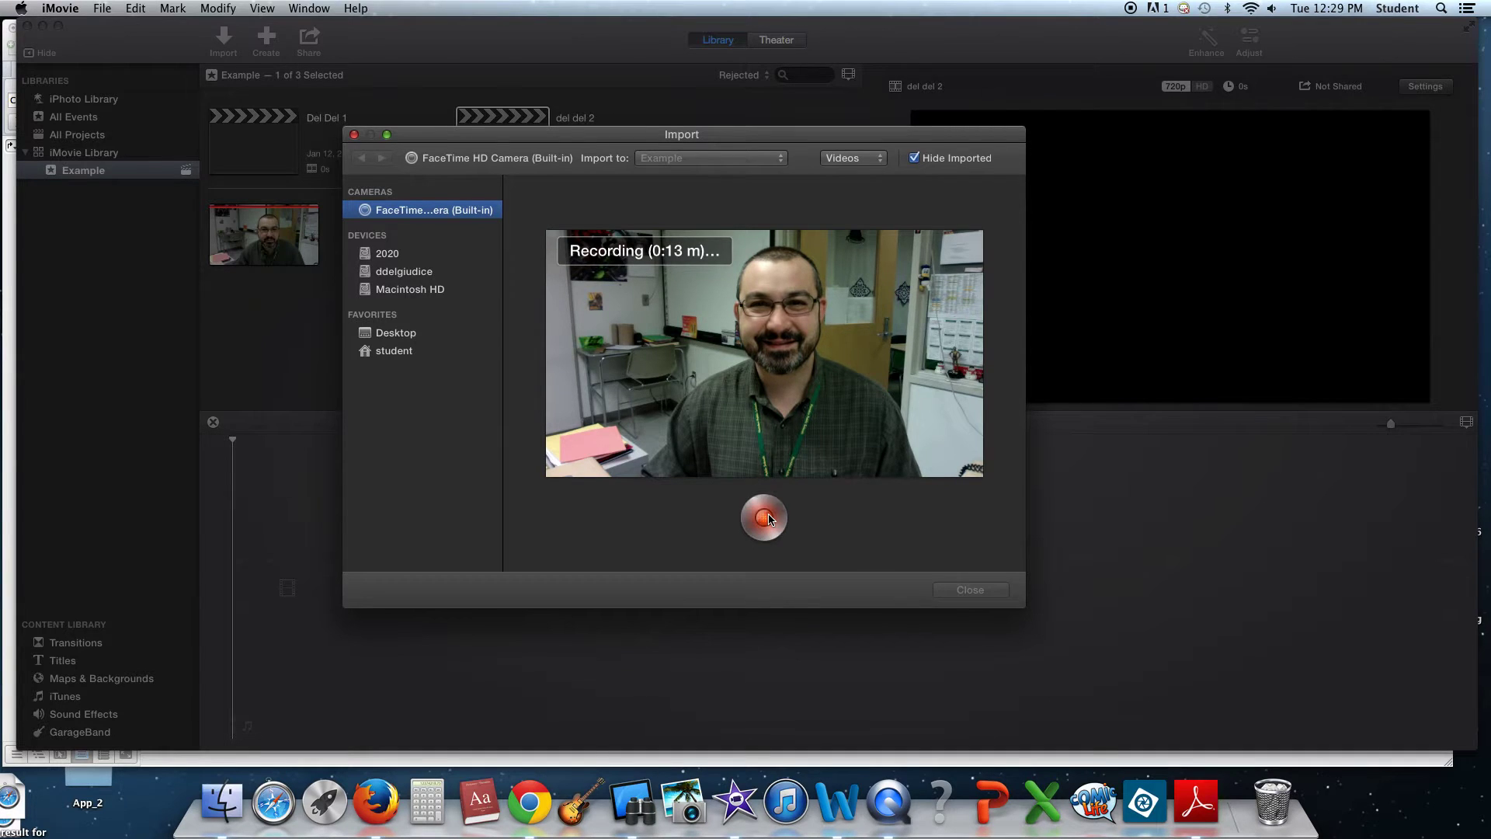
left_click(764, 517)
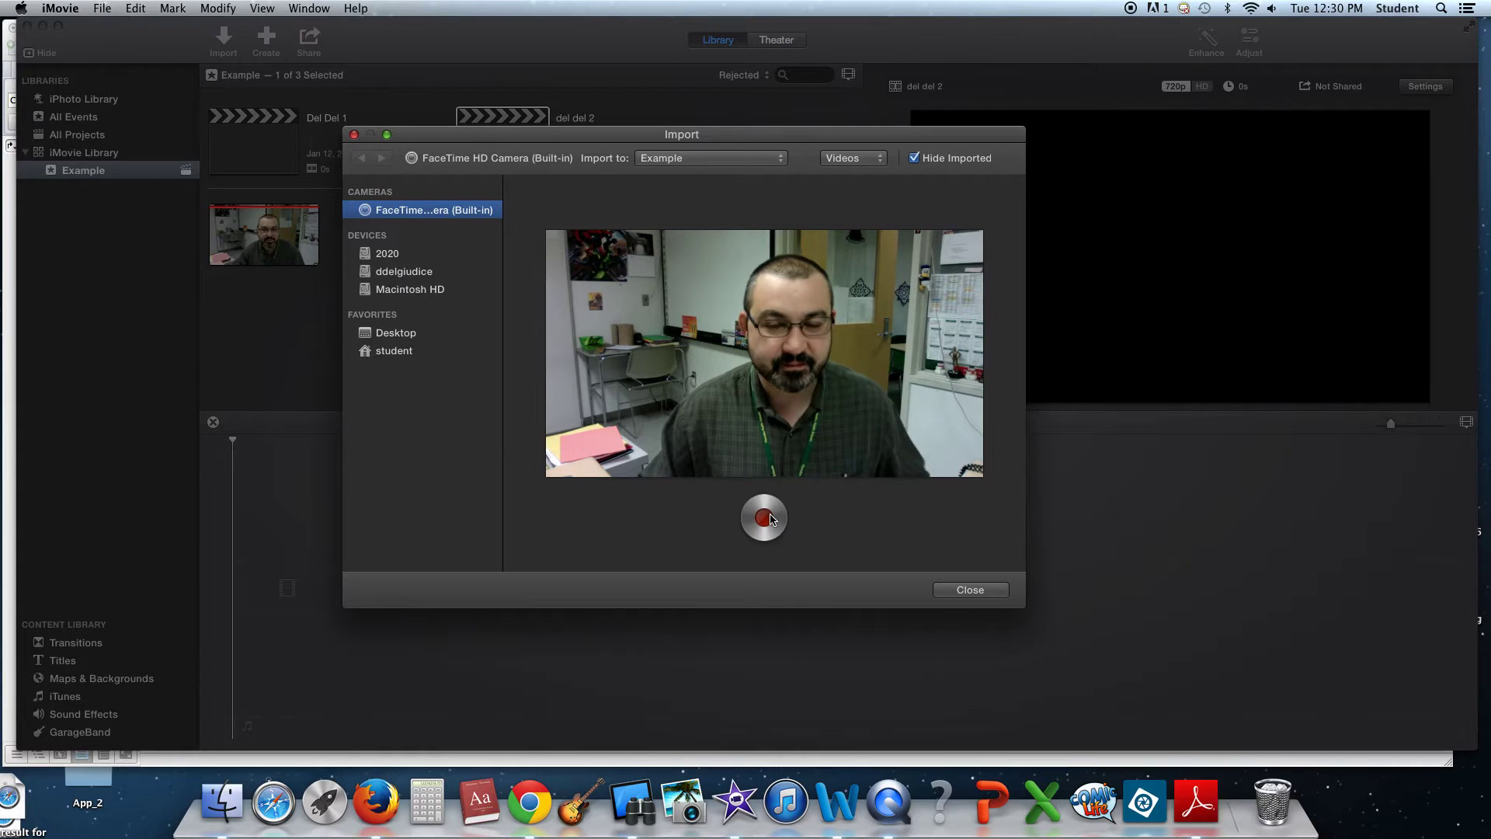
Record product takes, dismiss the dropped-frames warning, and close the camera import.
left_click(764, 518)
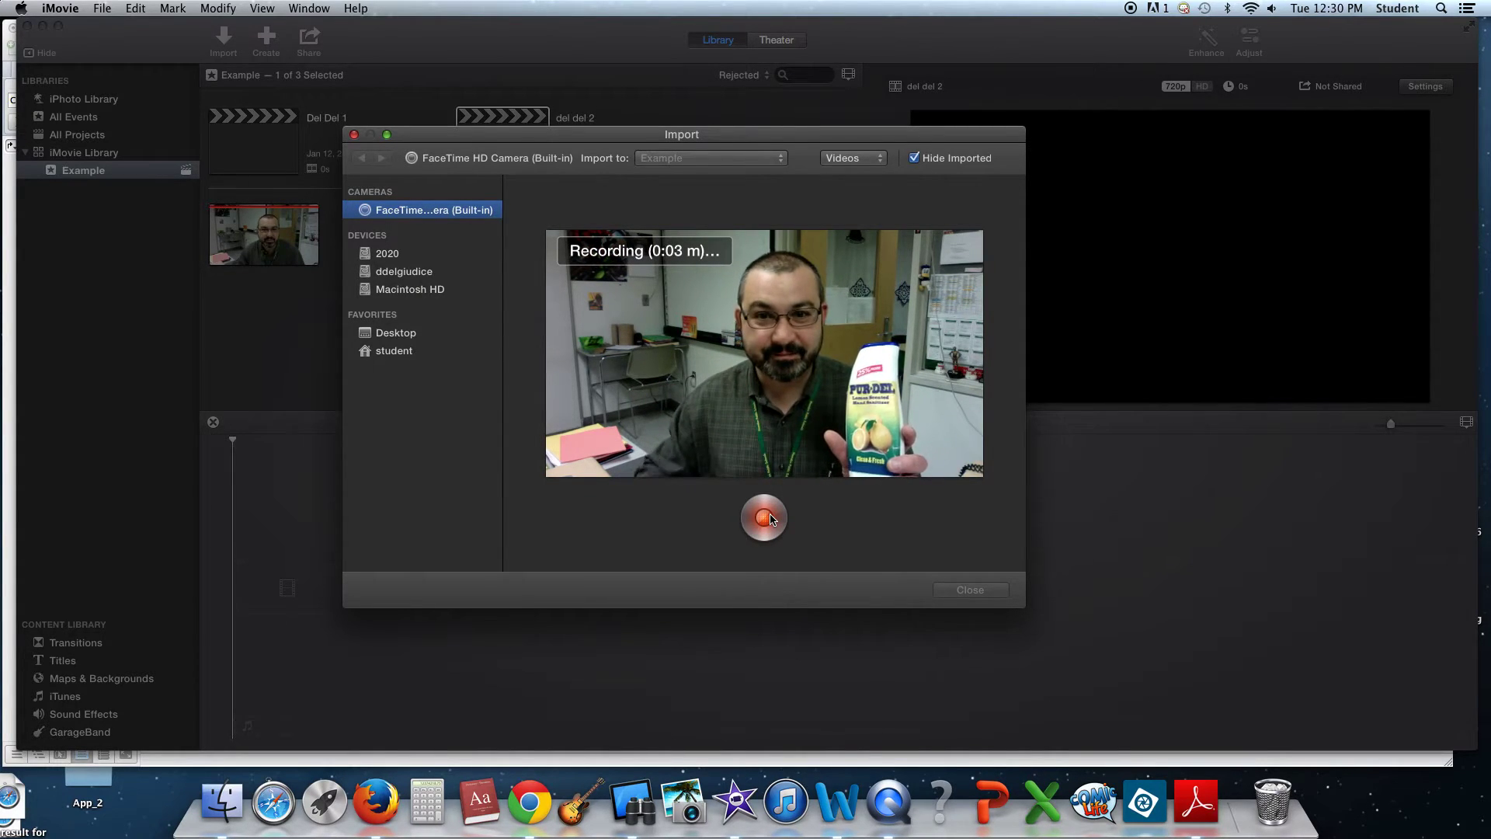
left_click(771, 518)
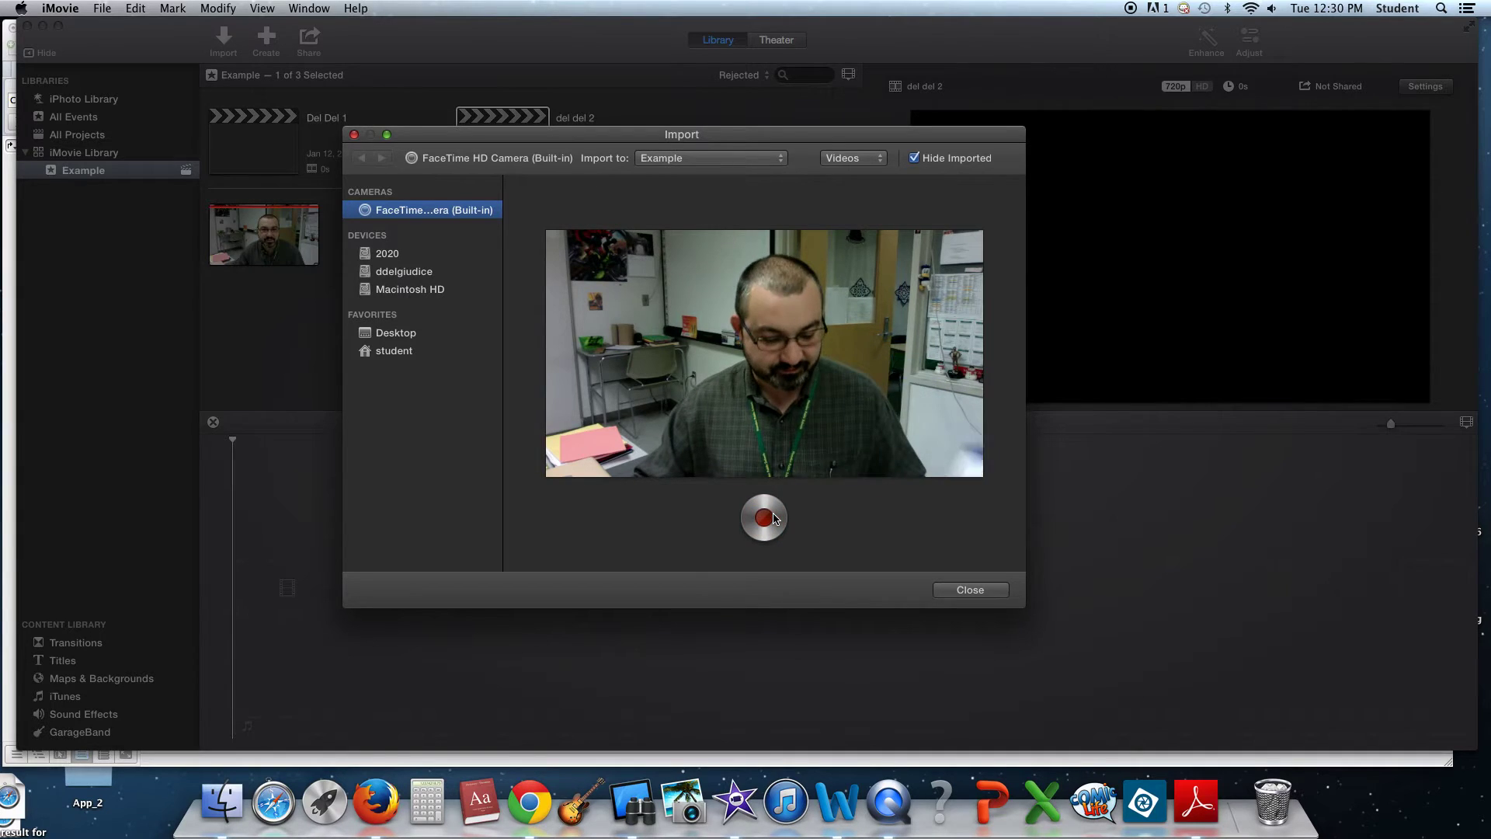
left_click(773, 515)
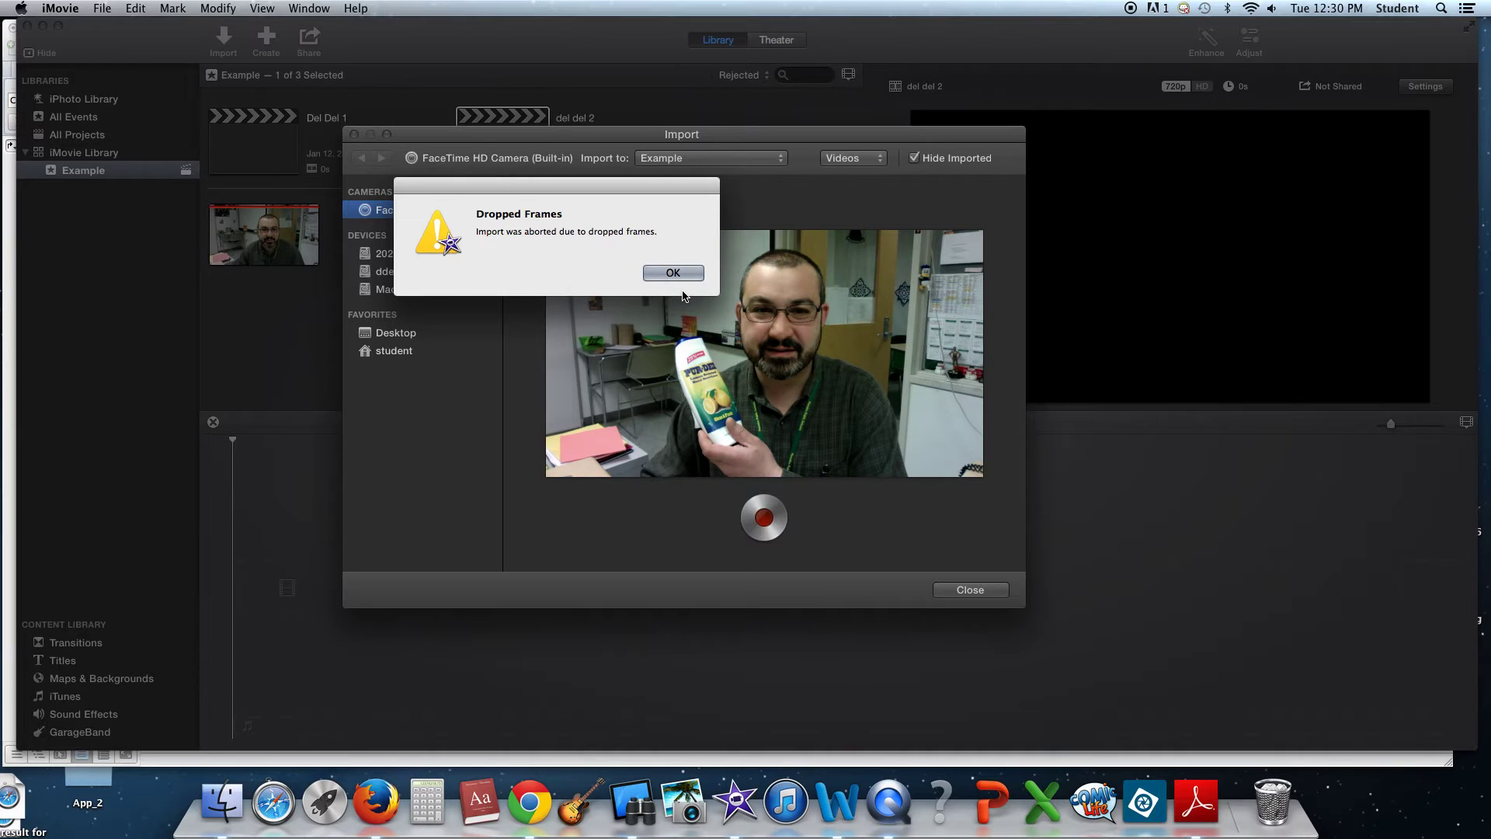
left_click(674, 273)
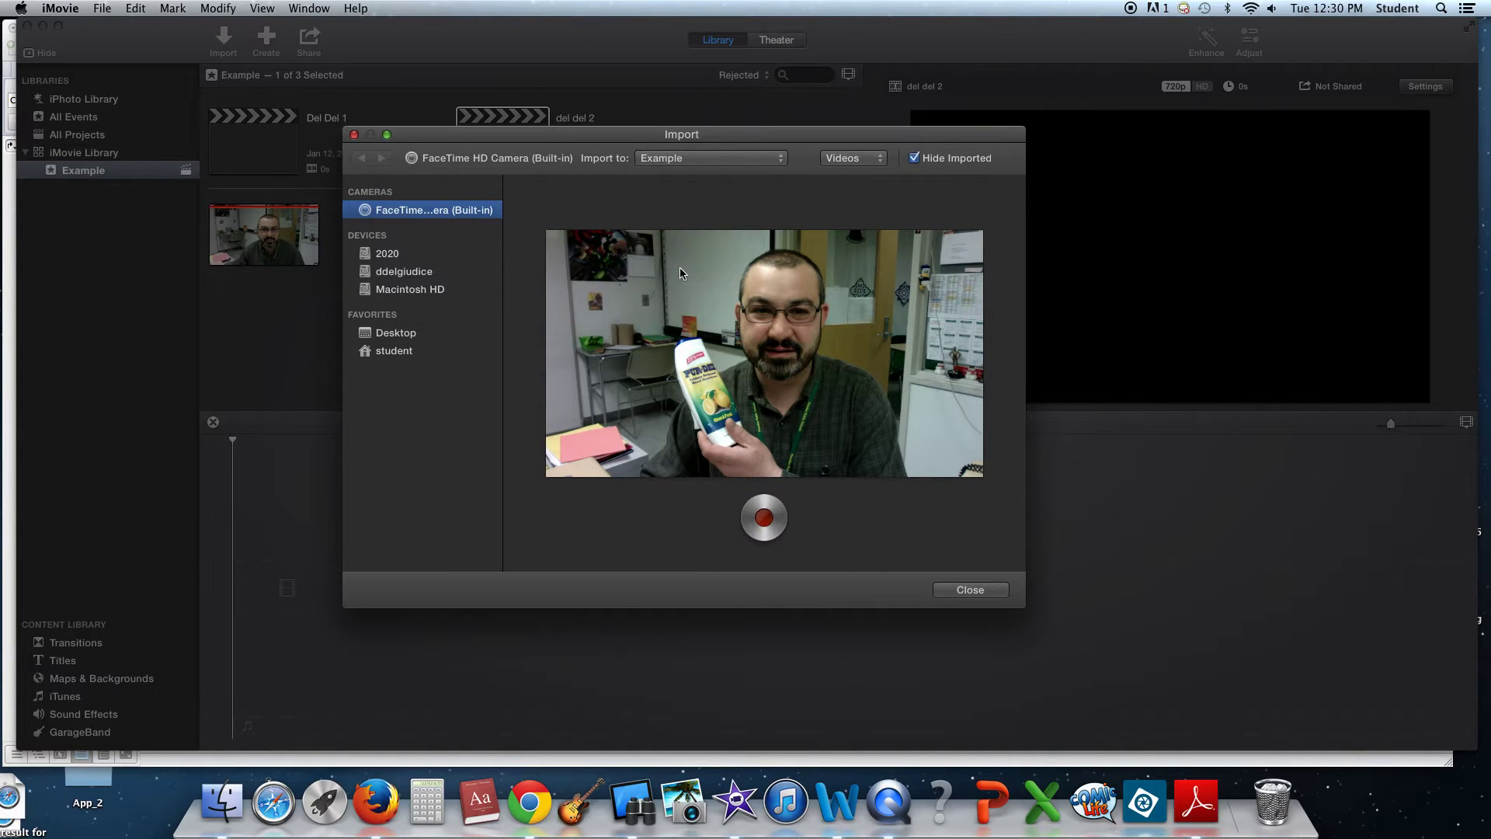
left_click(971, 590)
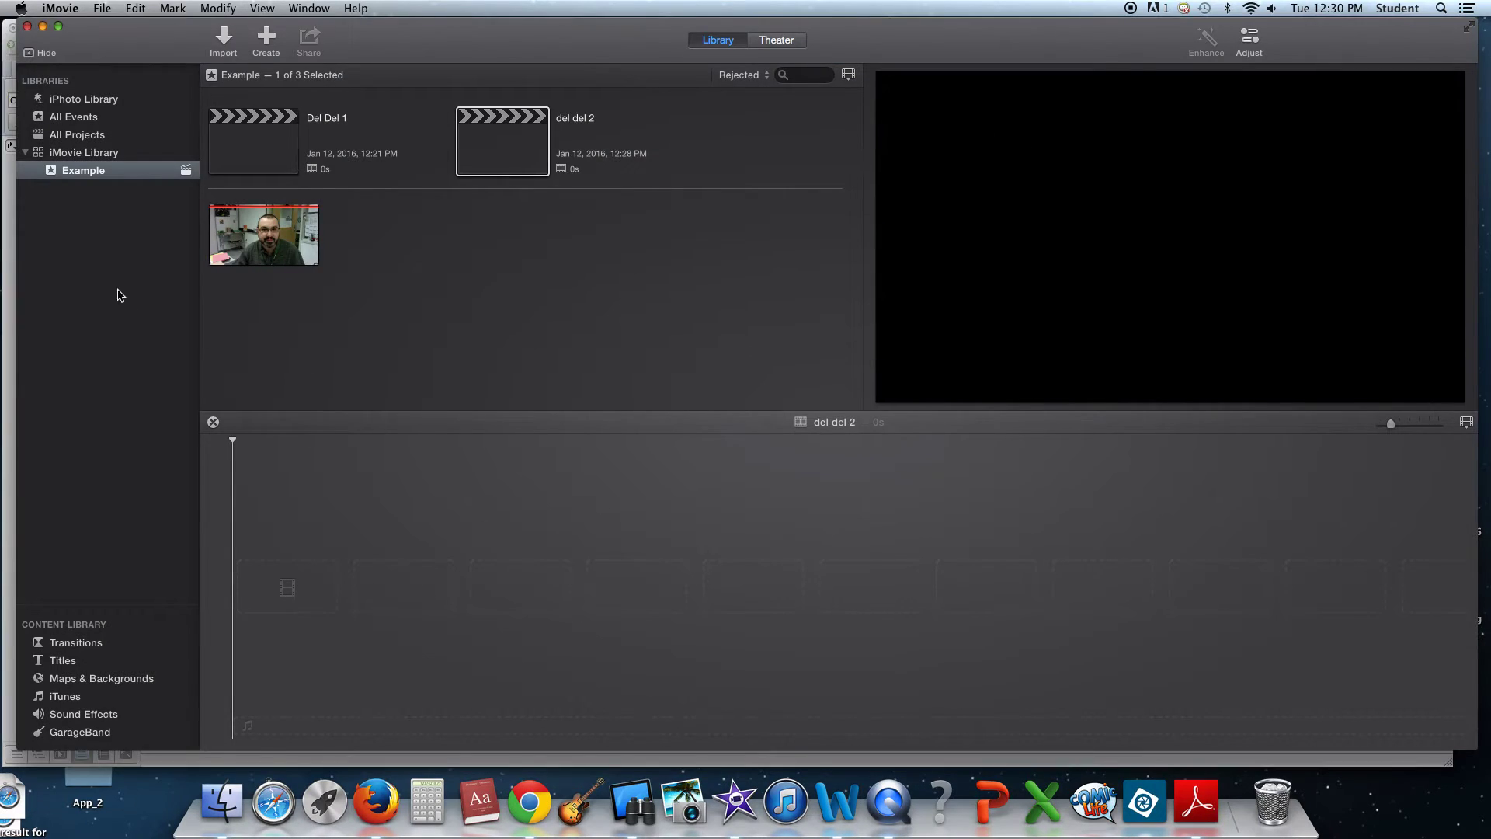
Show the whole iMovie Library and play back the bottom clip.
left_click(77, 153)
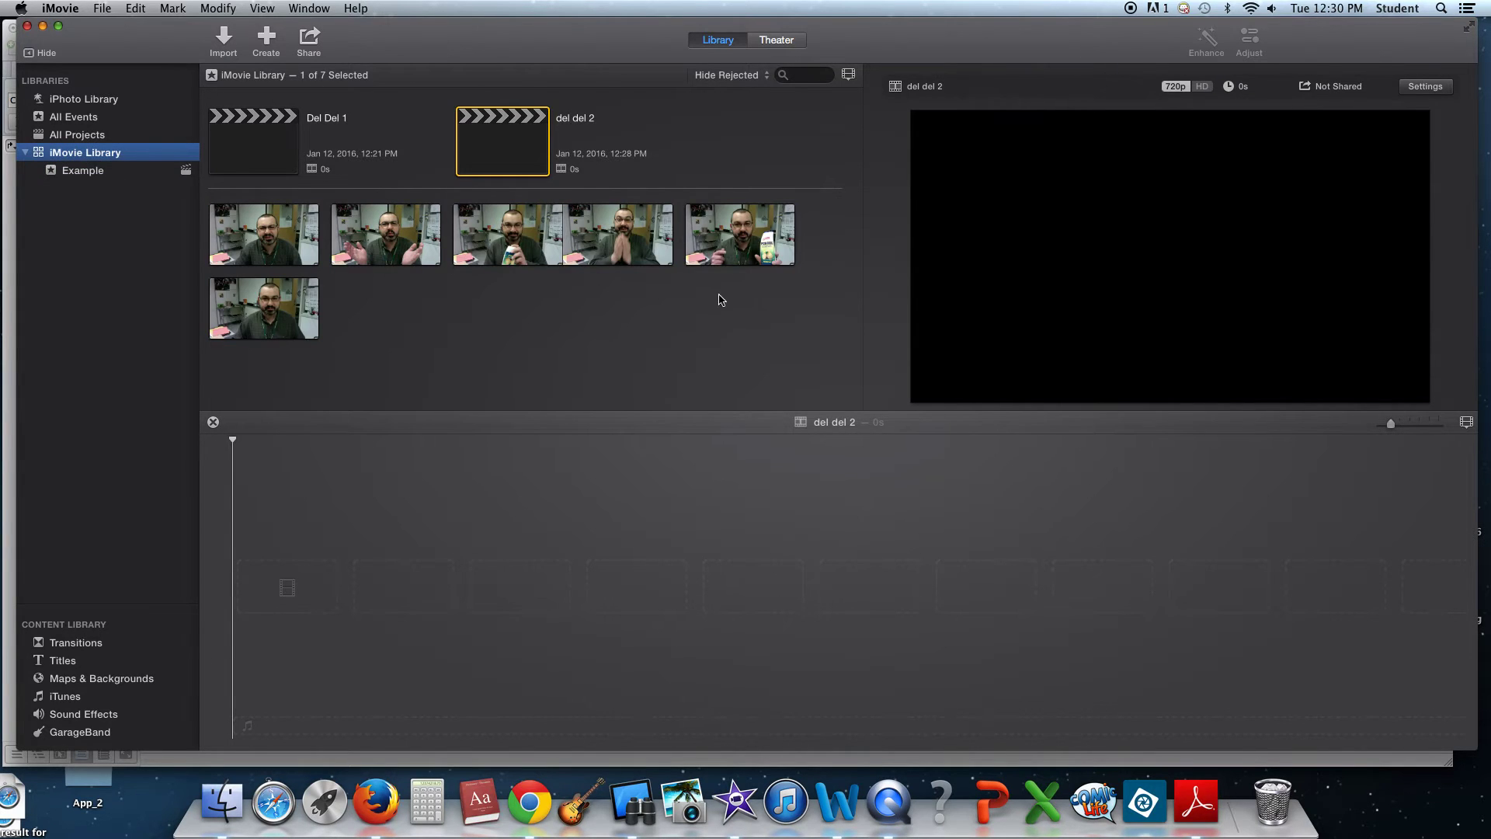
left_click(263, 251)
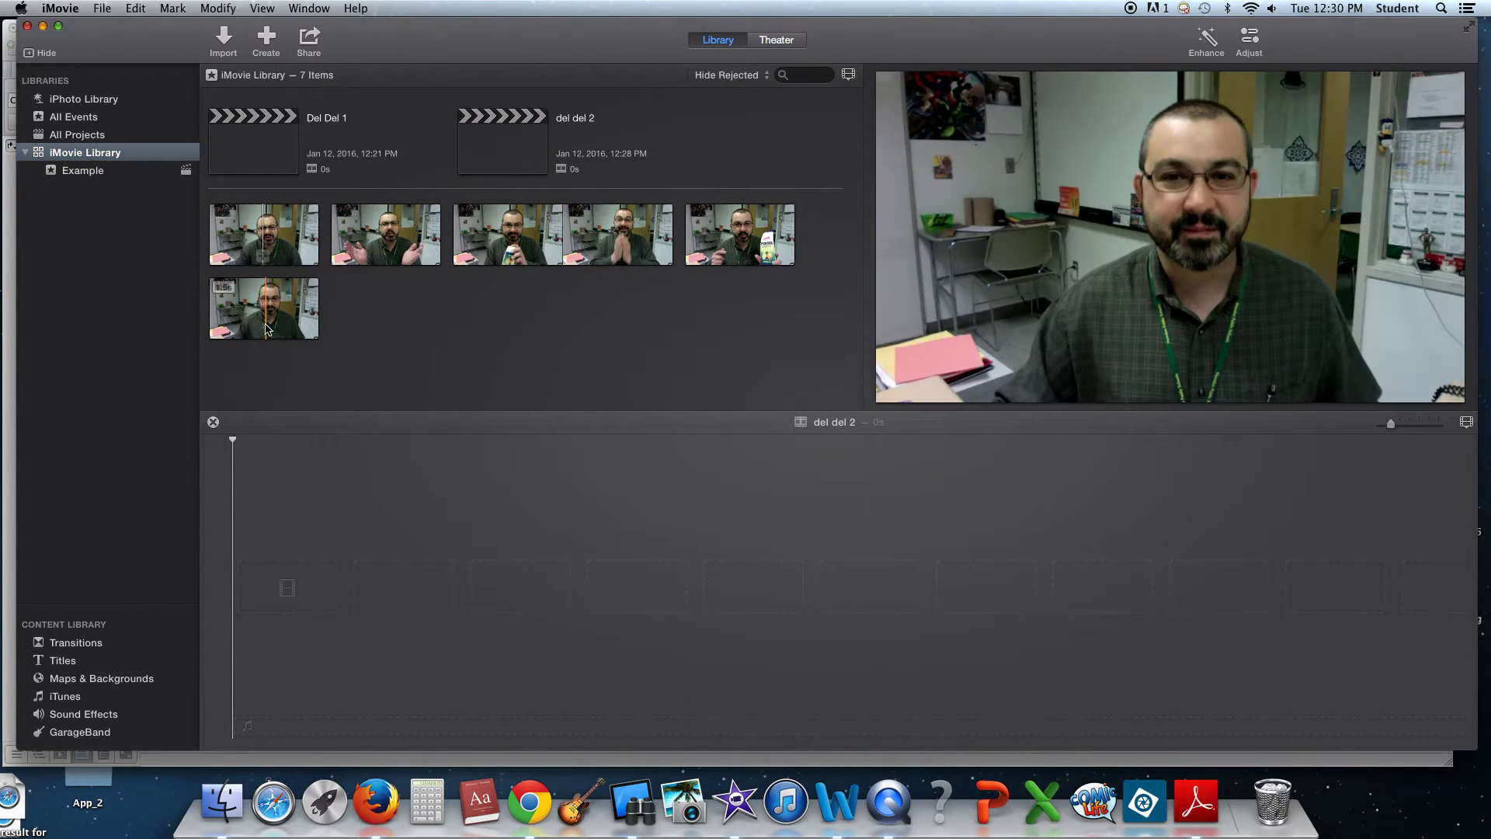
left_click(260, 317)
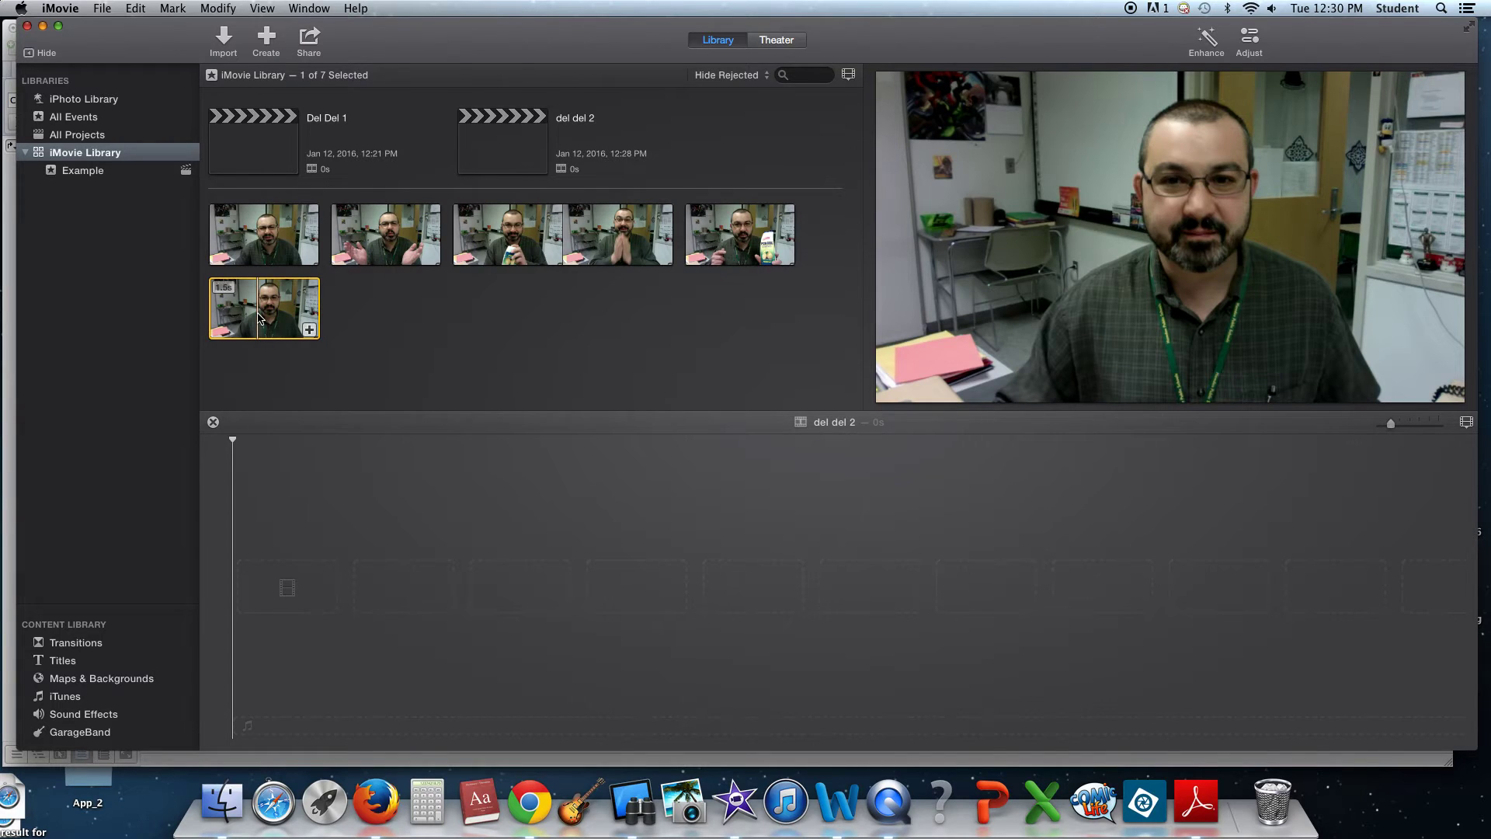
left_click(213, 337)
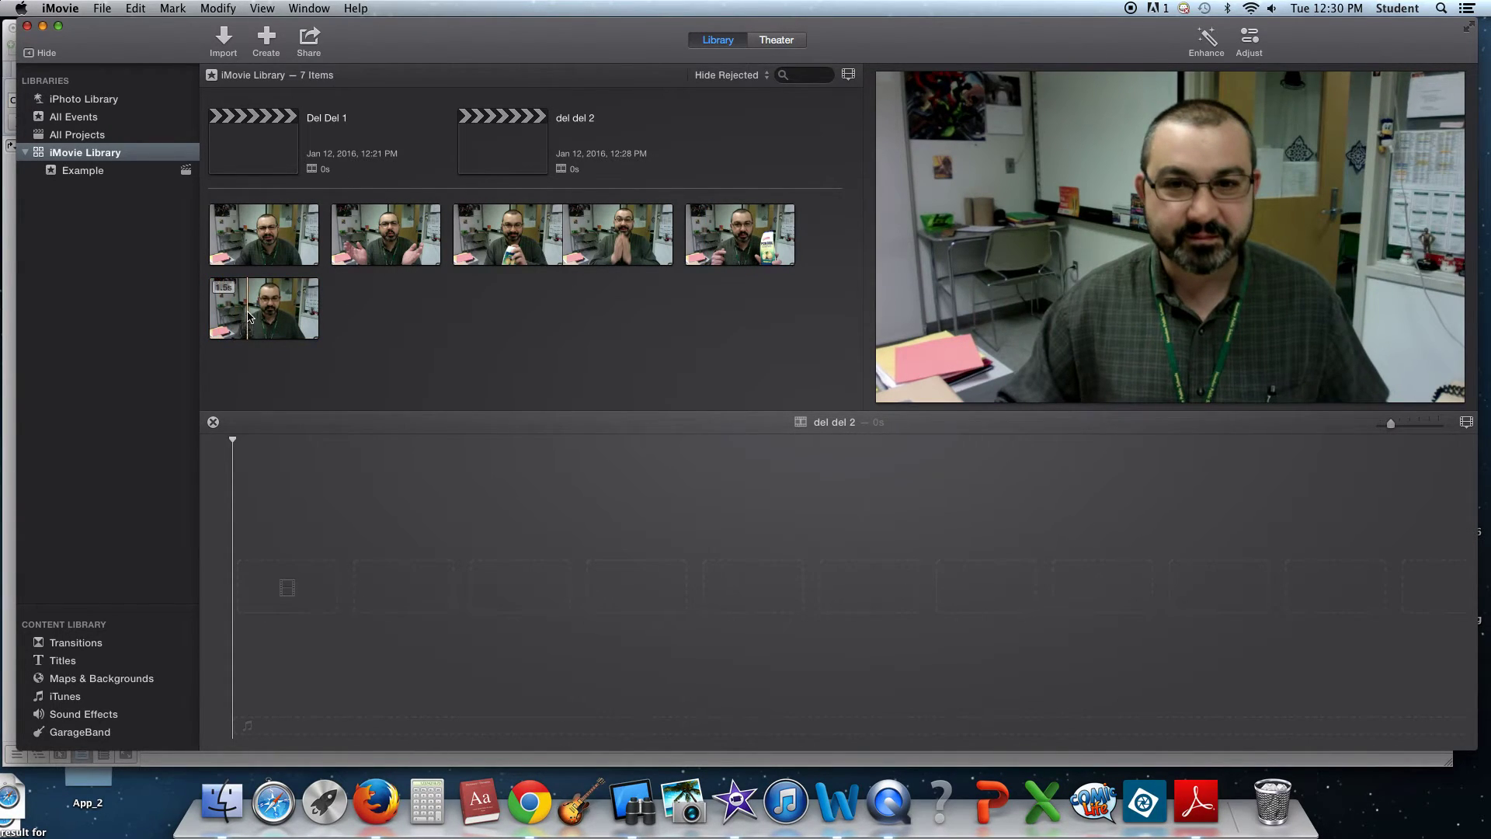
left_click(245, 315)
key("space")
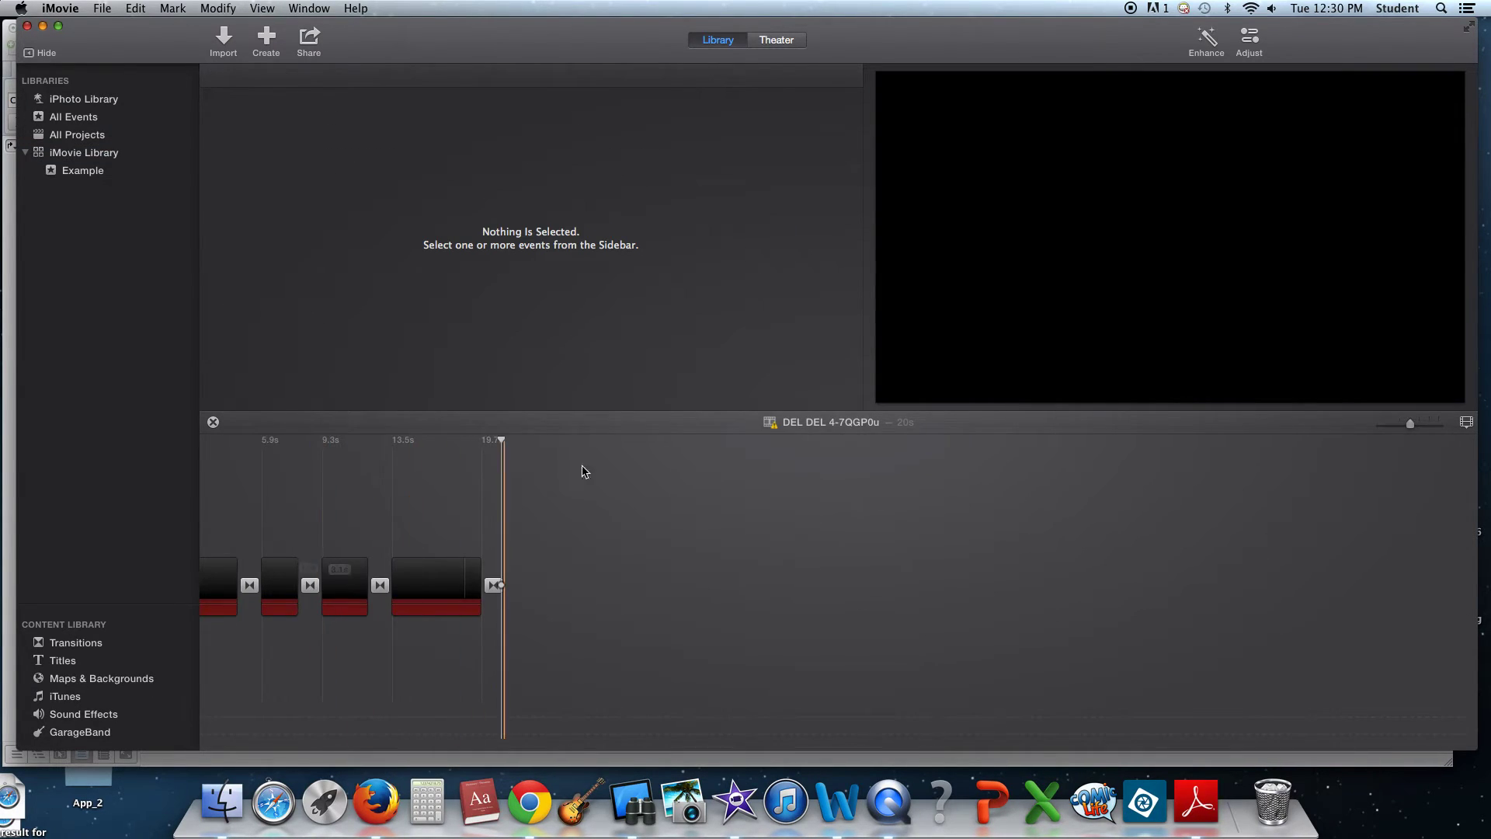
Open del del 2 from the Example event, then show the whole library again.
left_click(83, 176)
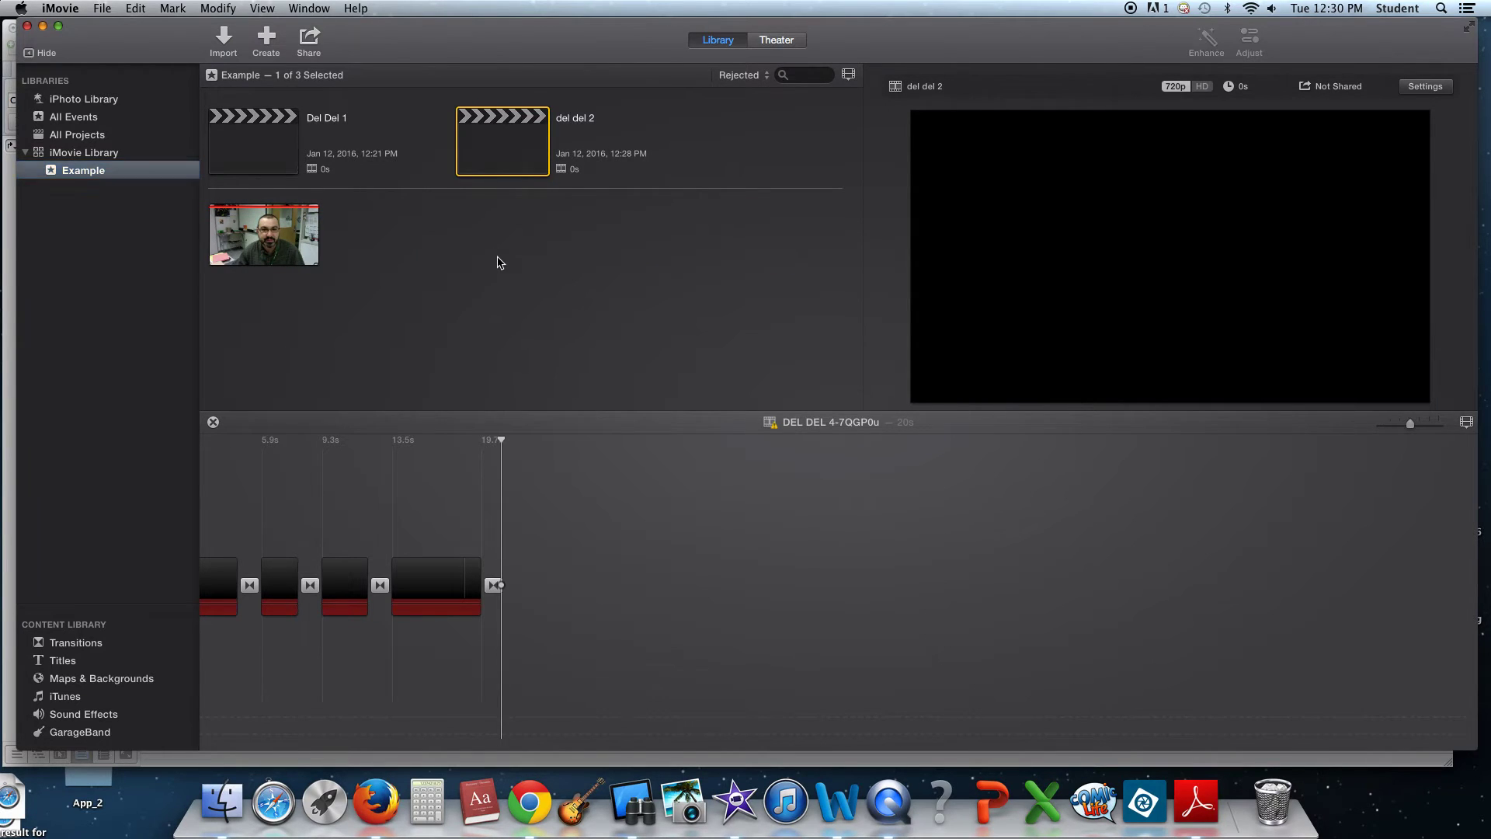
left_click(489, 279)
scroll(219, 501, "left", 3)
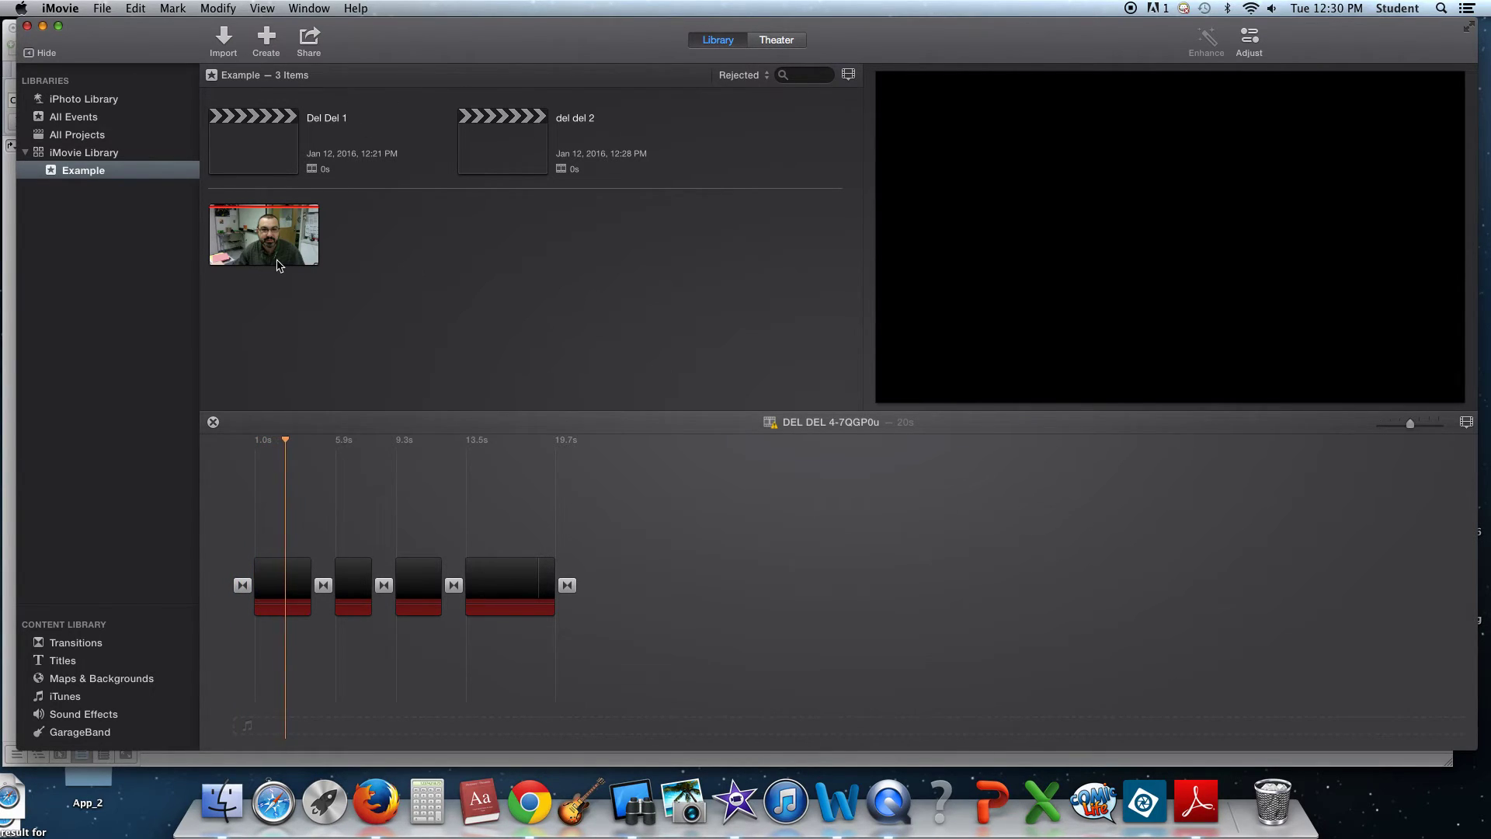
left_click(507, 144)
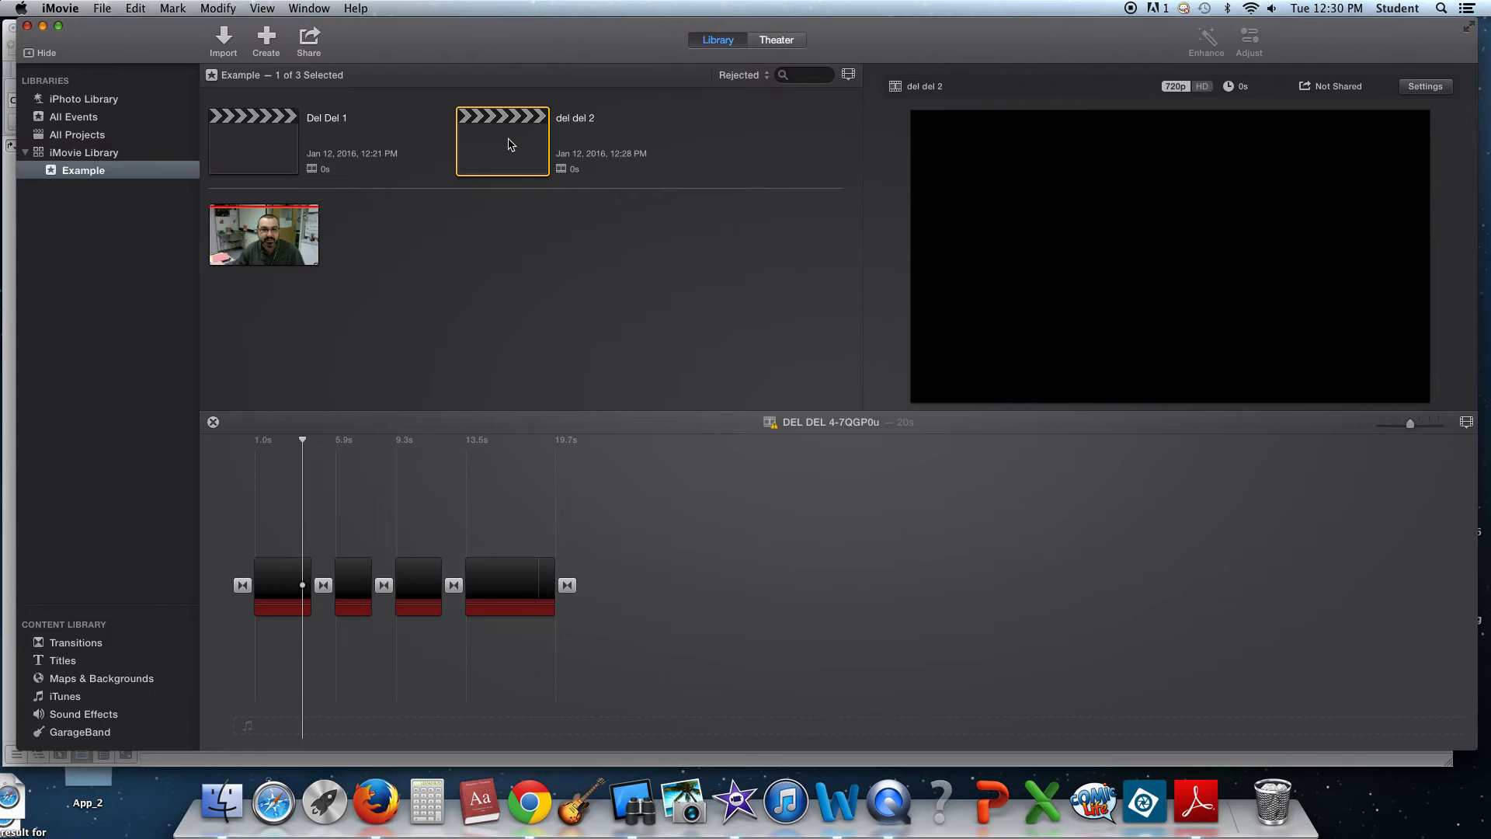
double_click(508, 143)
left_click(95, 160)
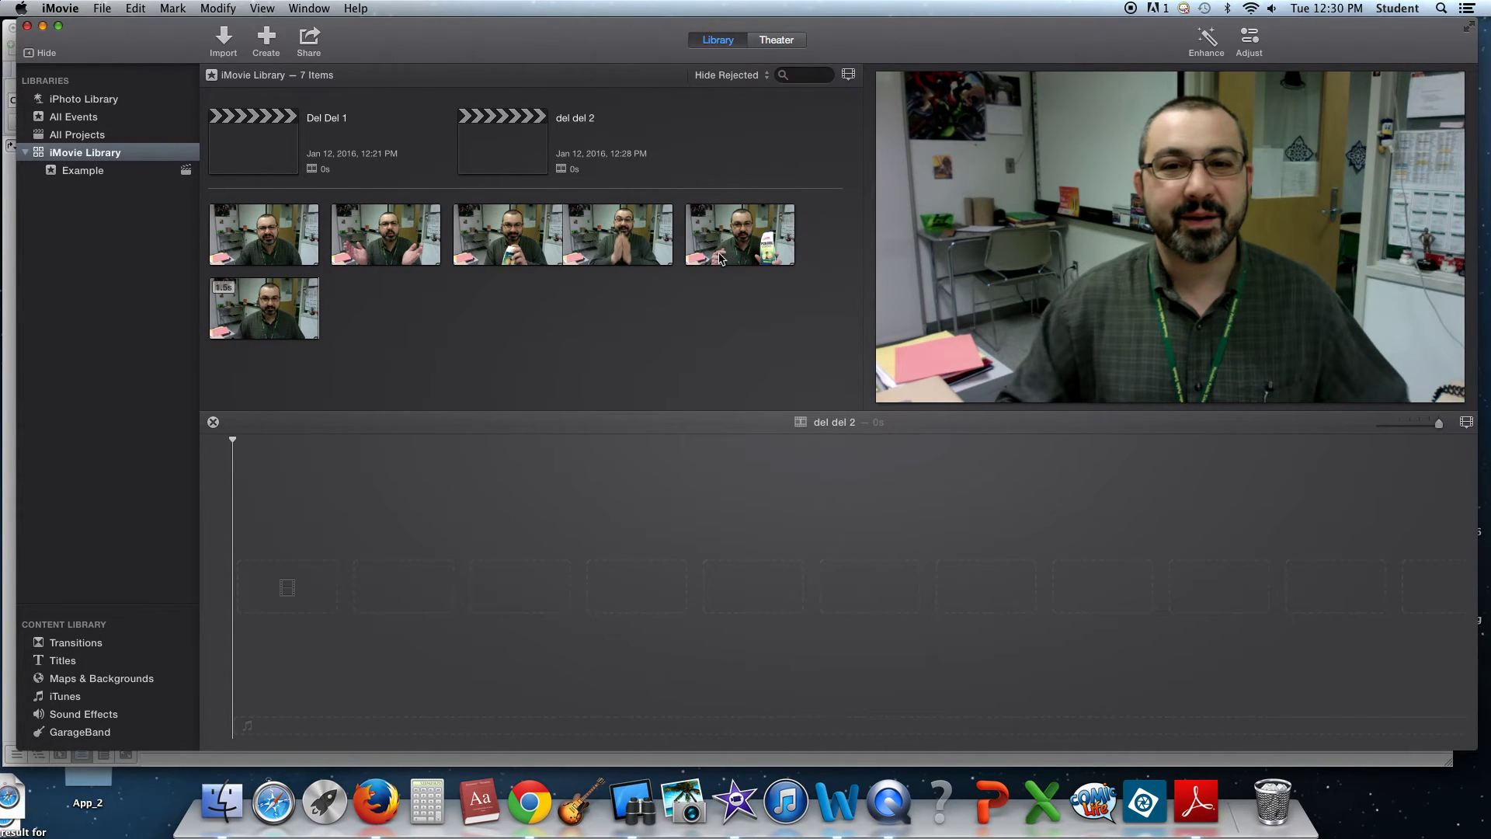
mouse_move(719, 238)
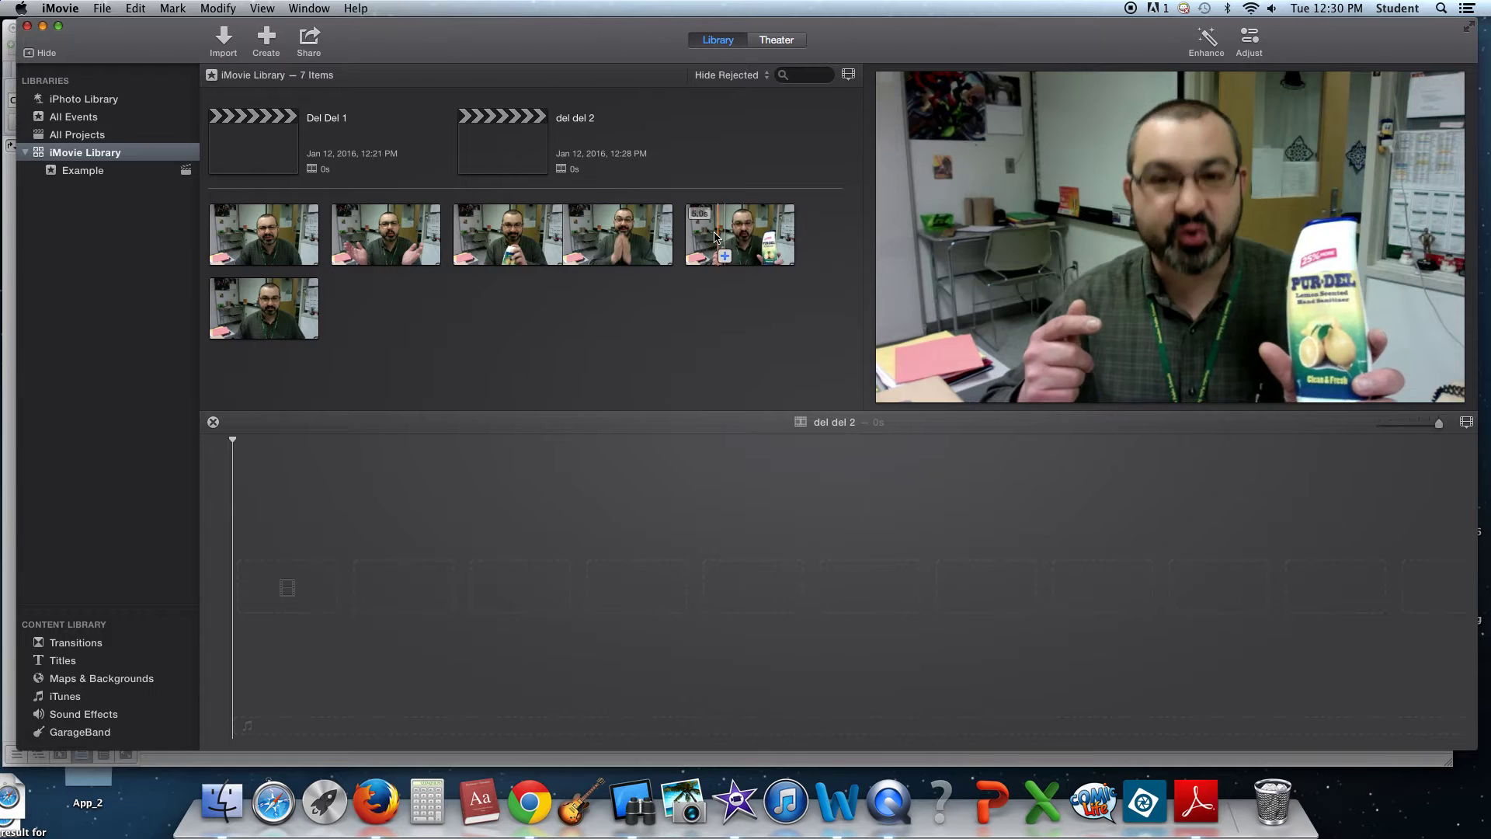
Select the bottom webcam clip and delete it from the library.
left_click(690, 234)
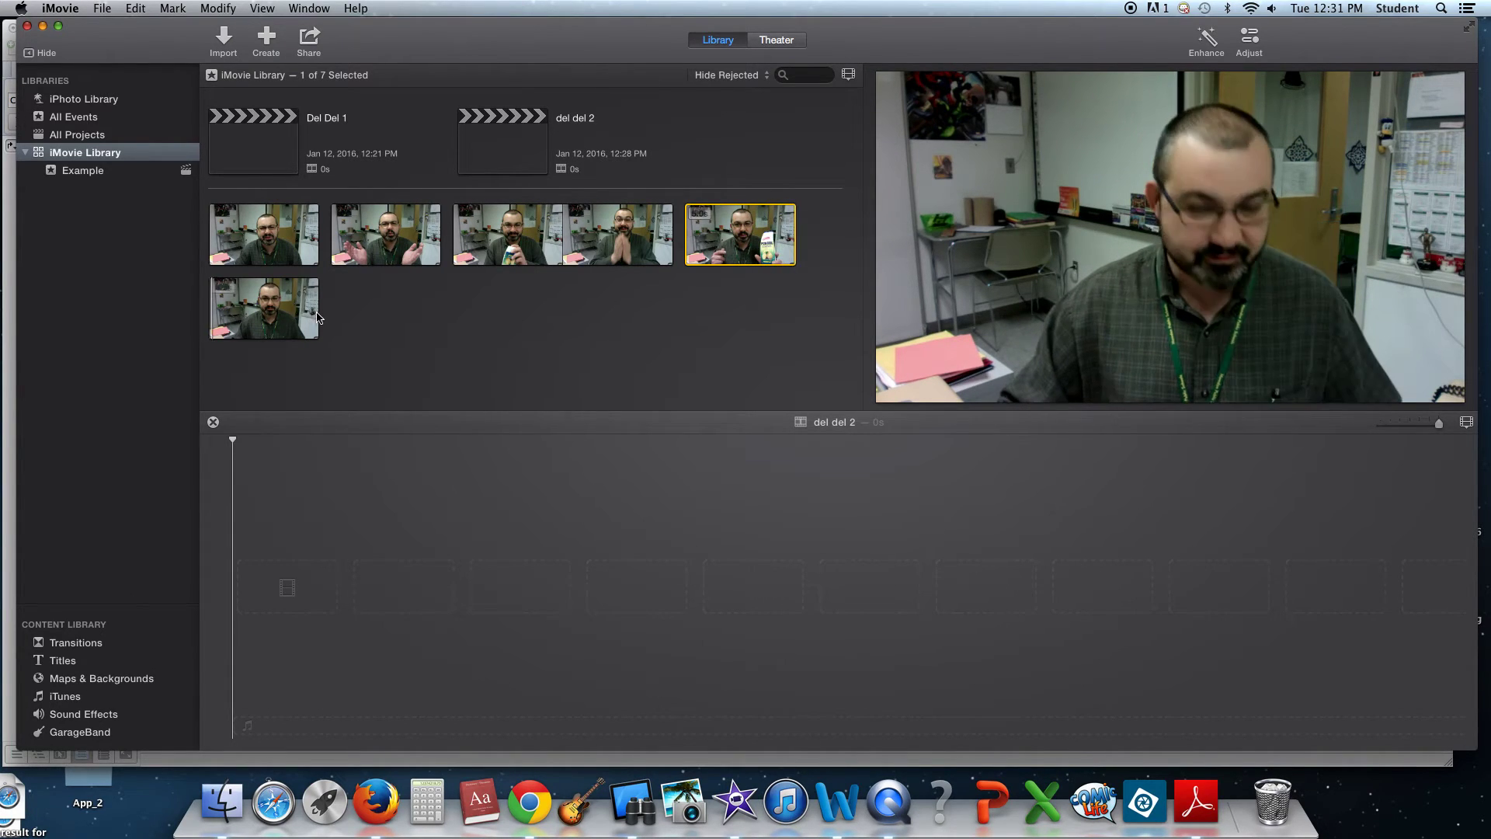
left_click(350, 270)
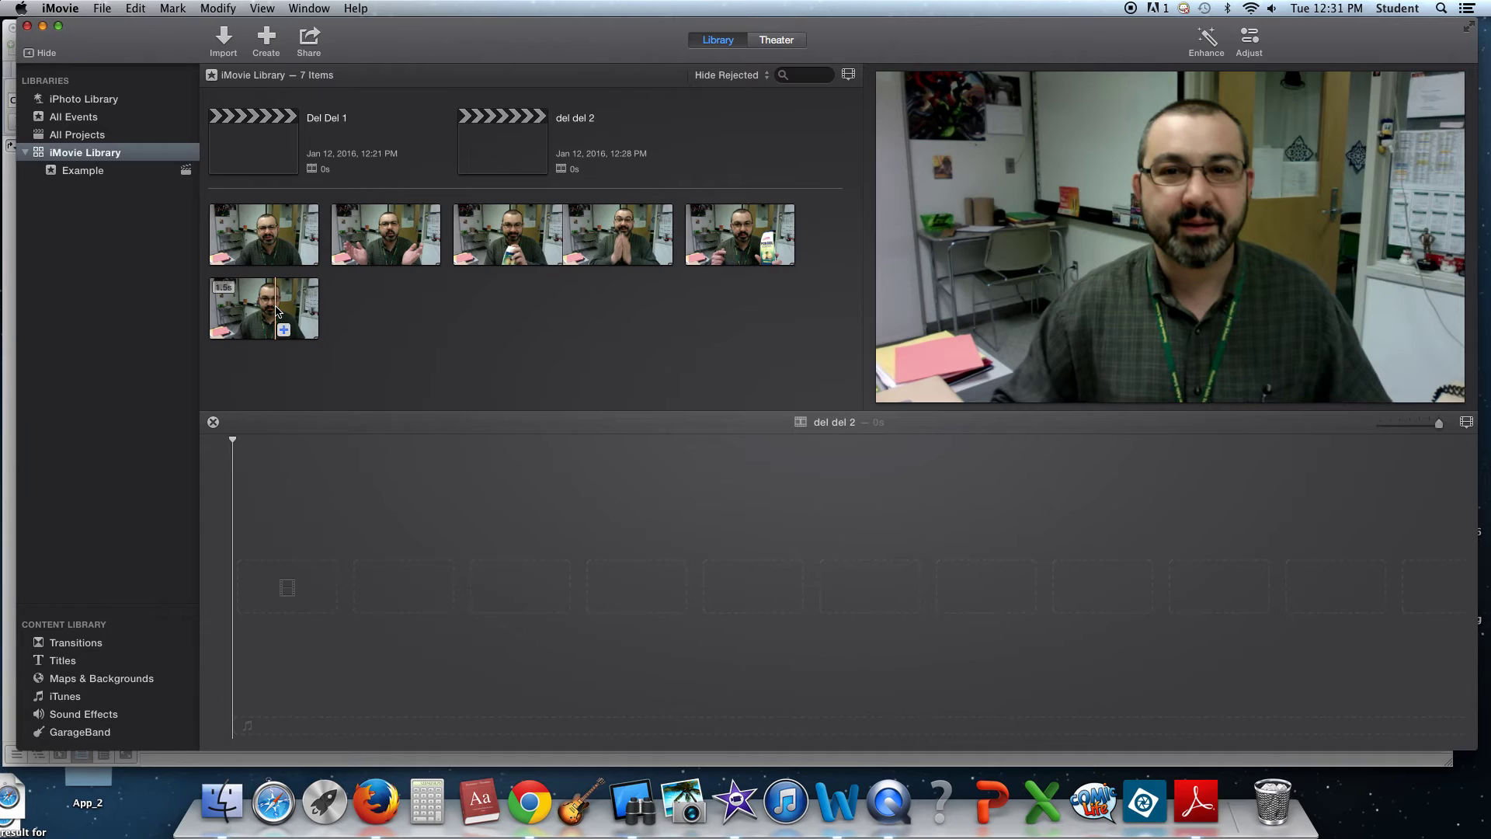
left_click(277, 313)
key("f")
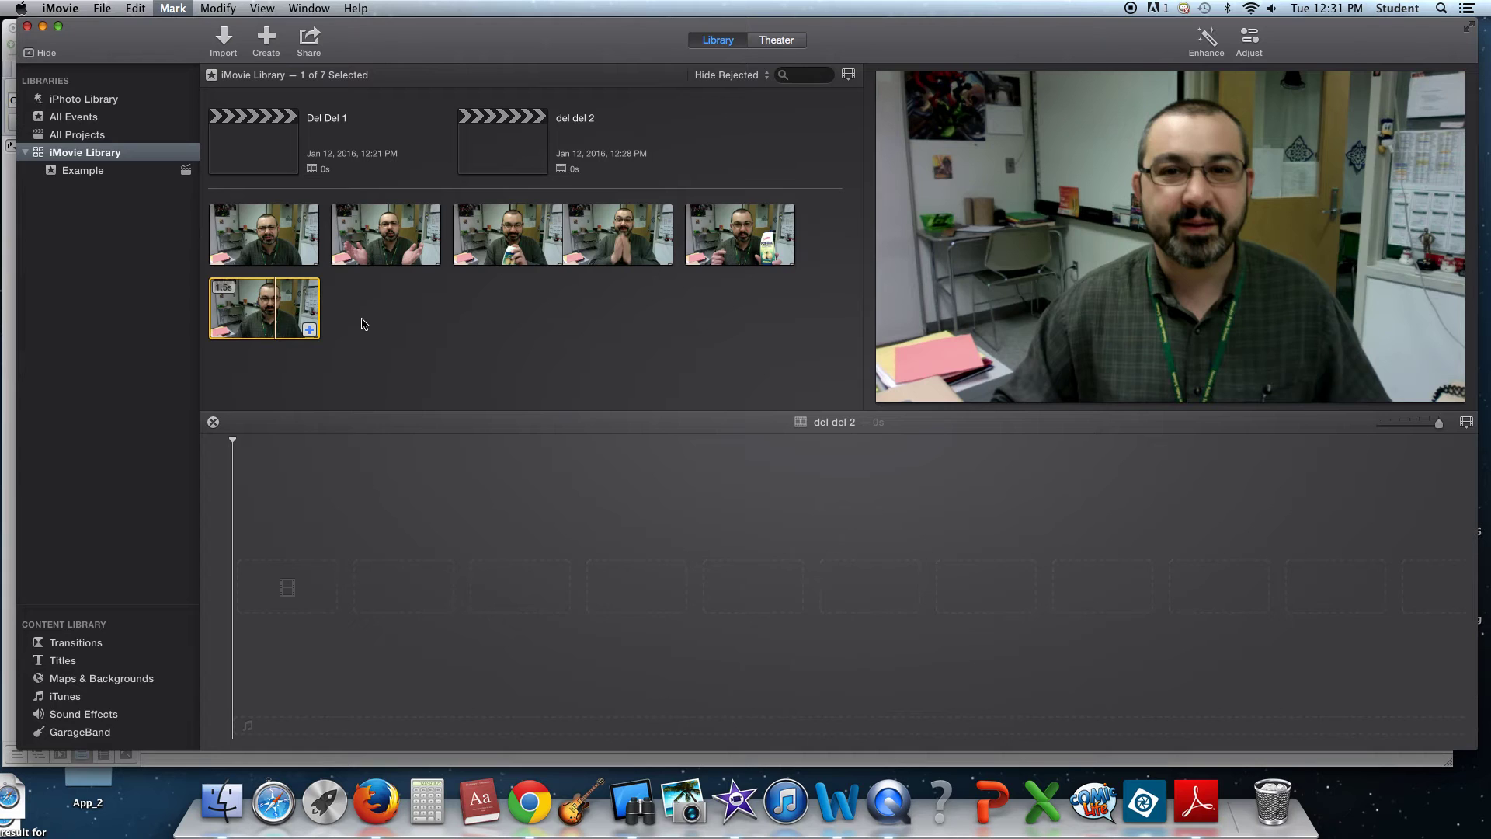
key("Delete")
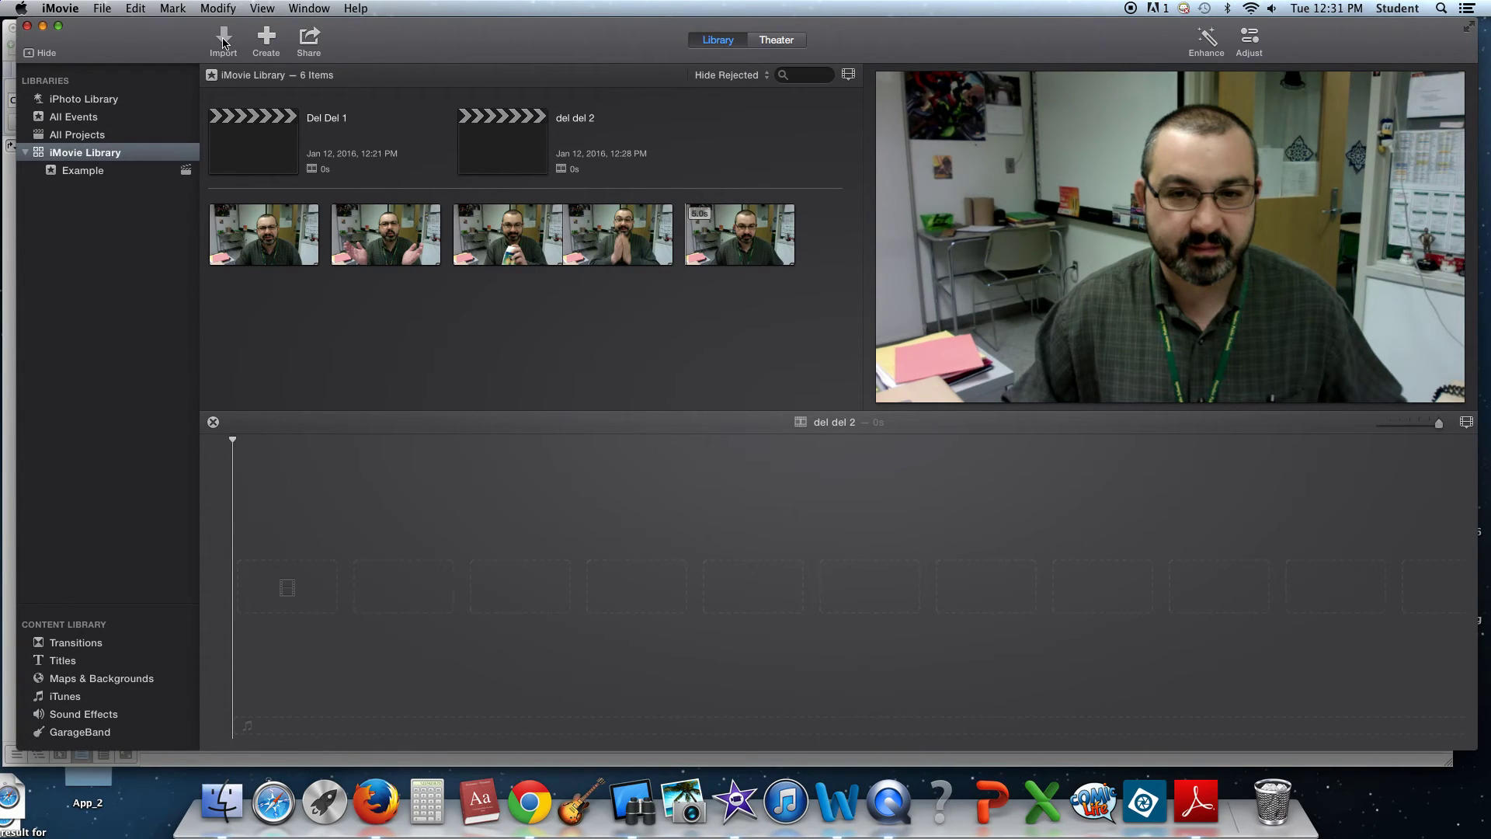
Record a short webcam take holding the product bottle, then close the camera import.
left_click(223, 44)
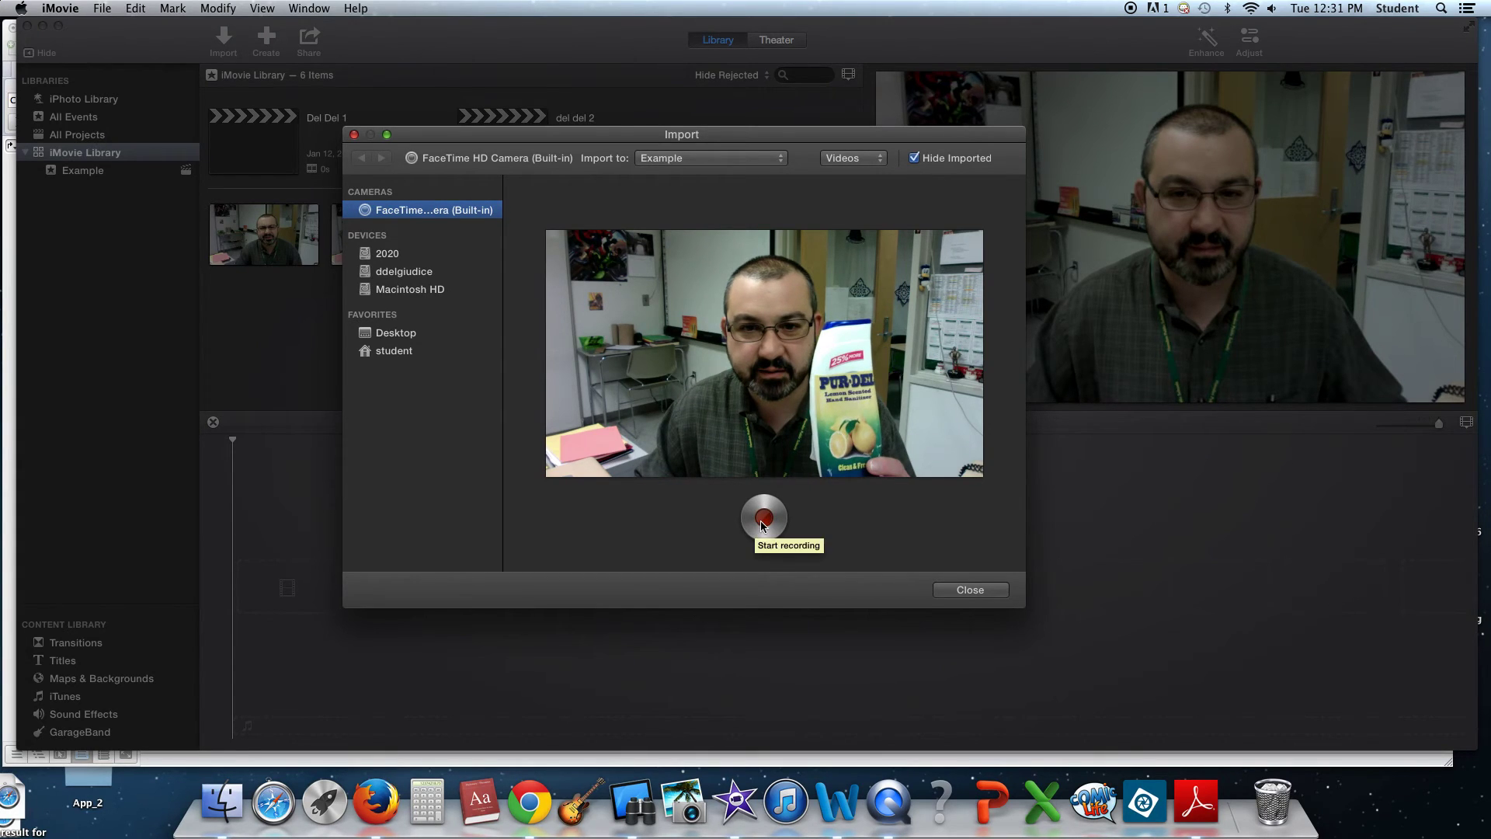
left_click(762, 521)
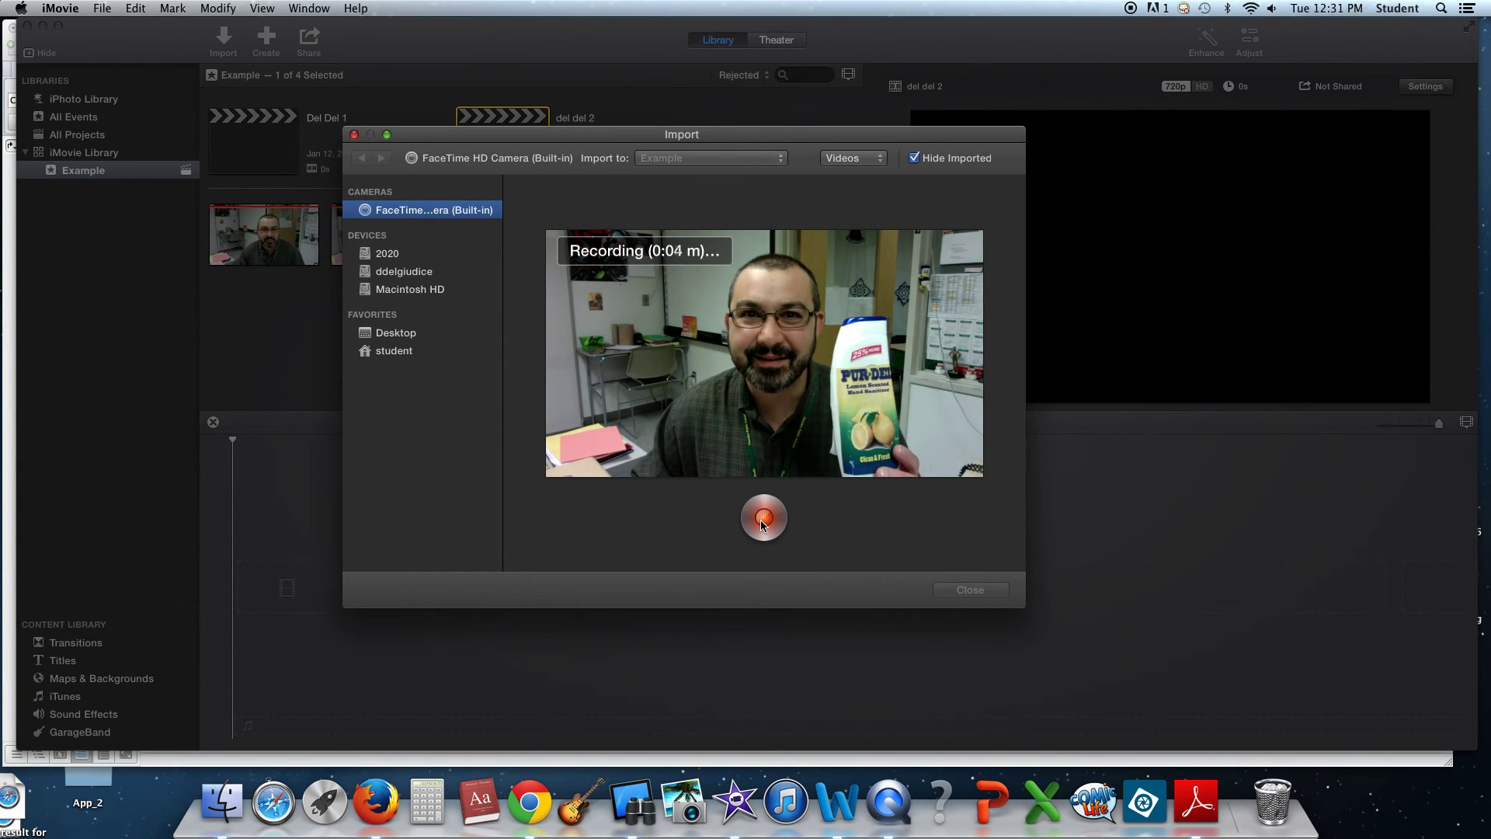
left_click(763, 520)
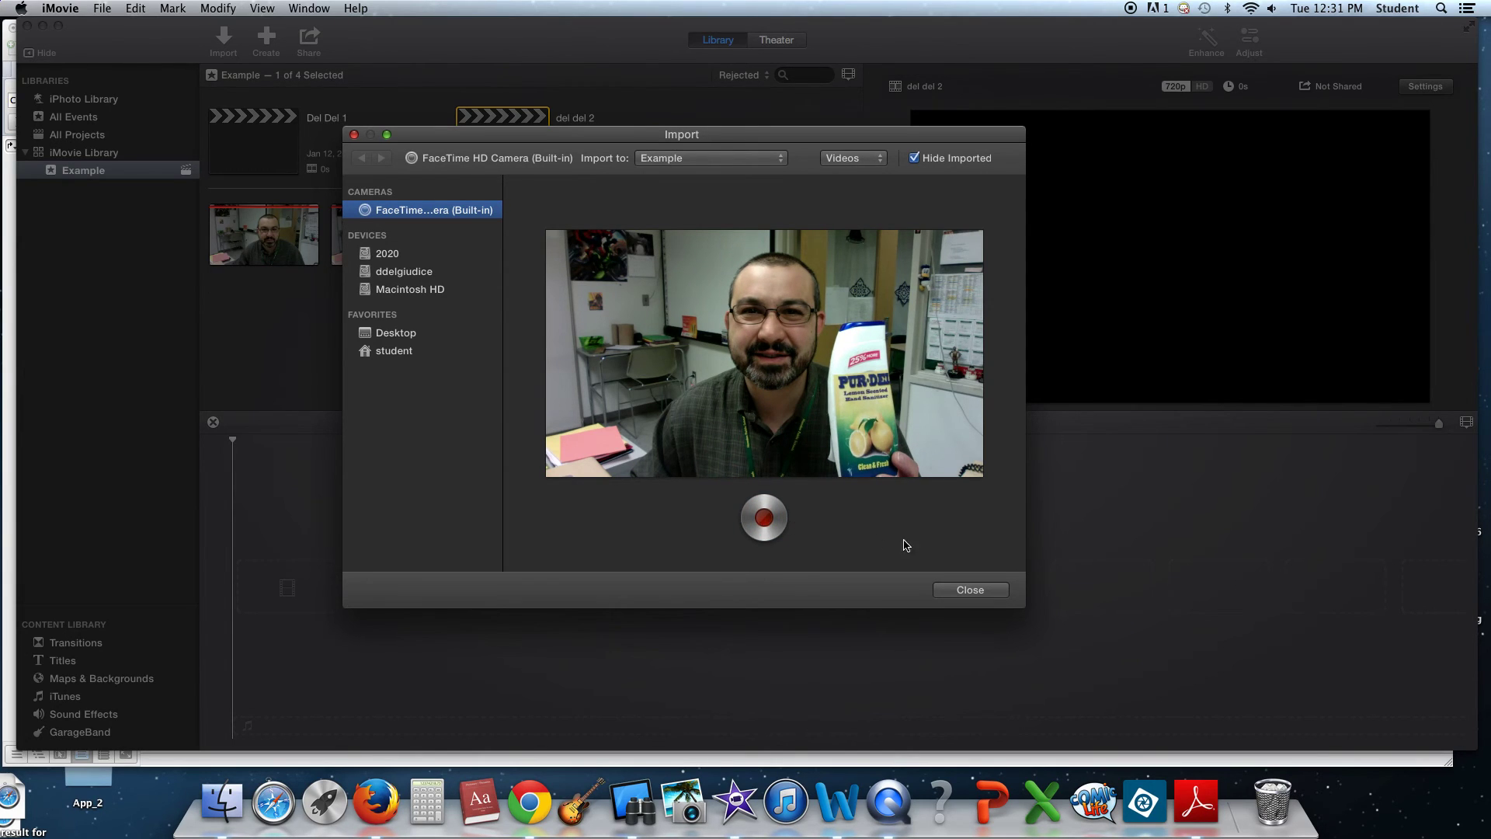
left_click(972, 590)
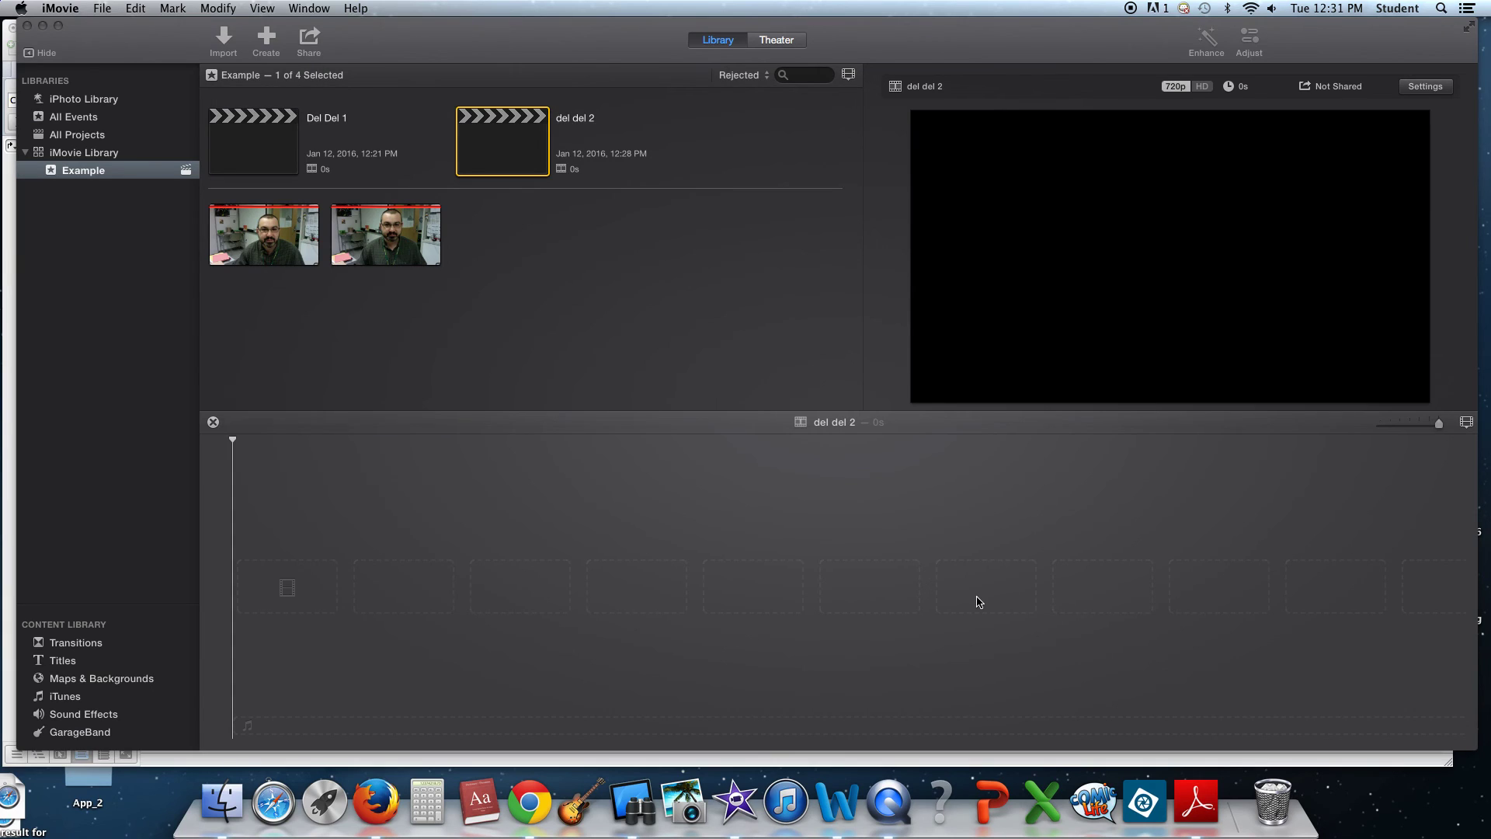
Box-select the four commercial clips in iMovie Library and drop them into the del del 2 timeline.
left_click(63, 158)
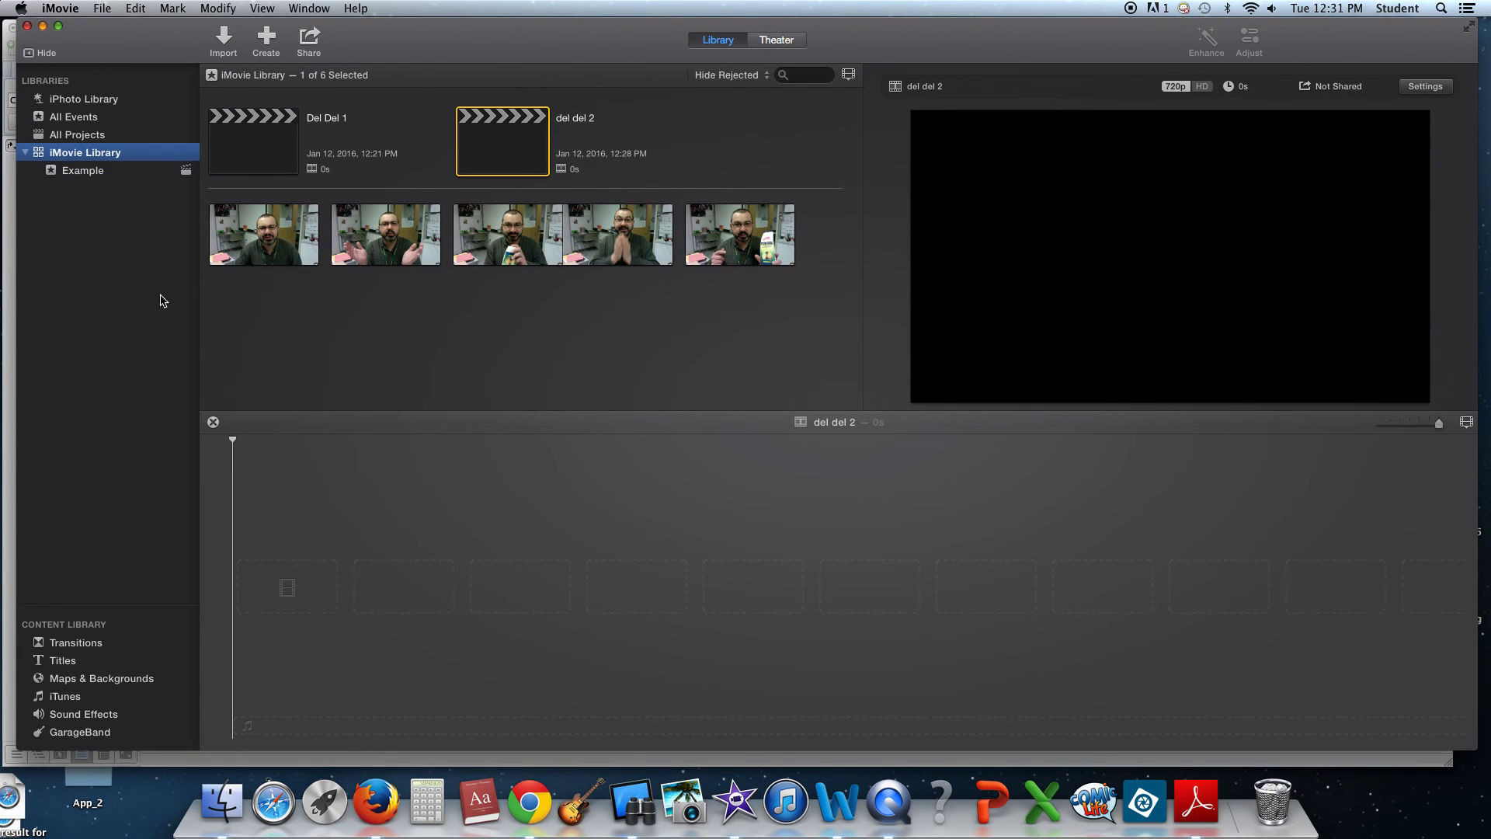
left_click_drag(239, 287, 803, 251)
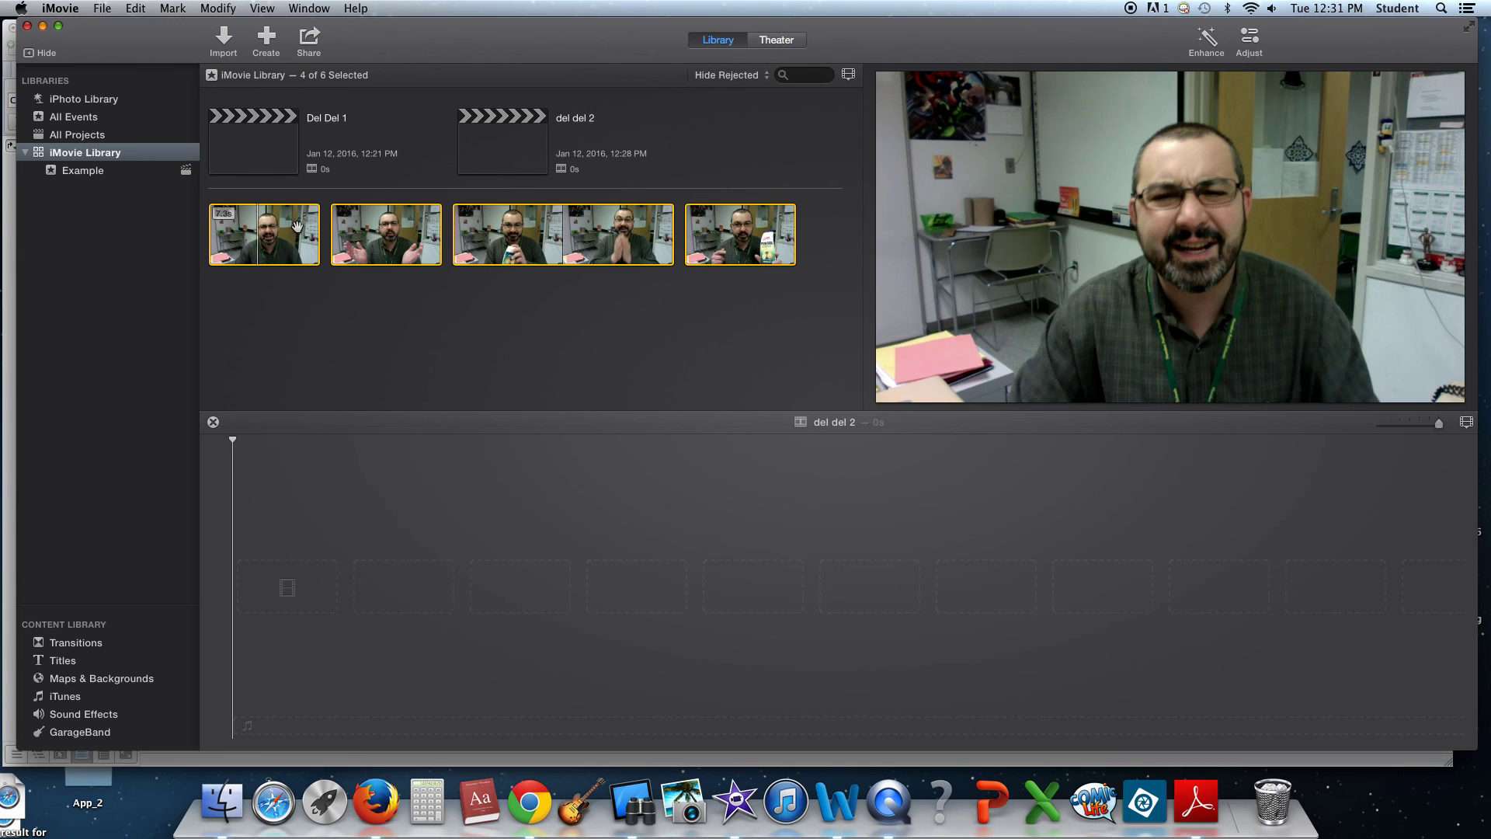
left_click_drag(306, 232, 361, 711)
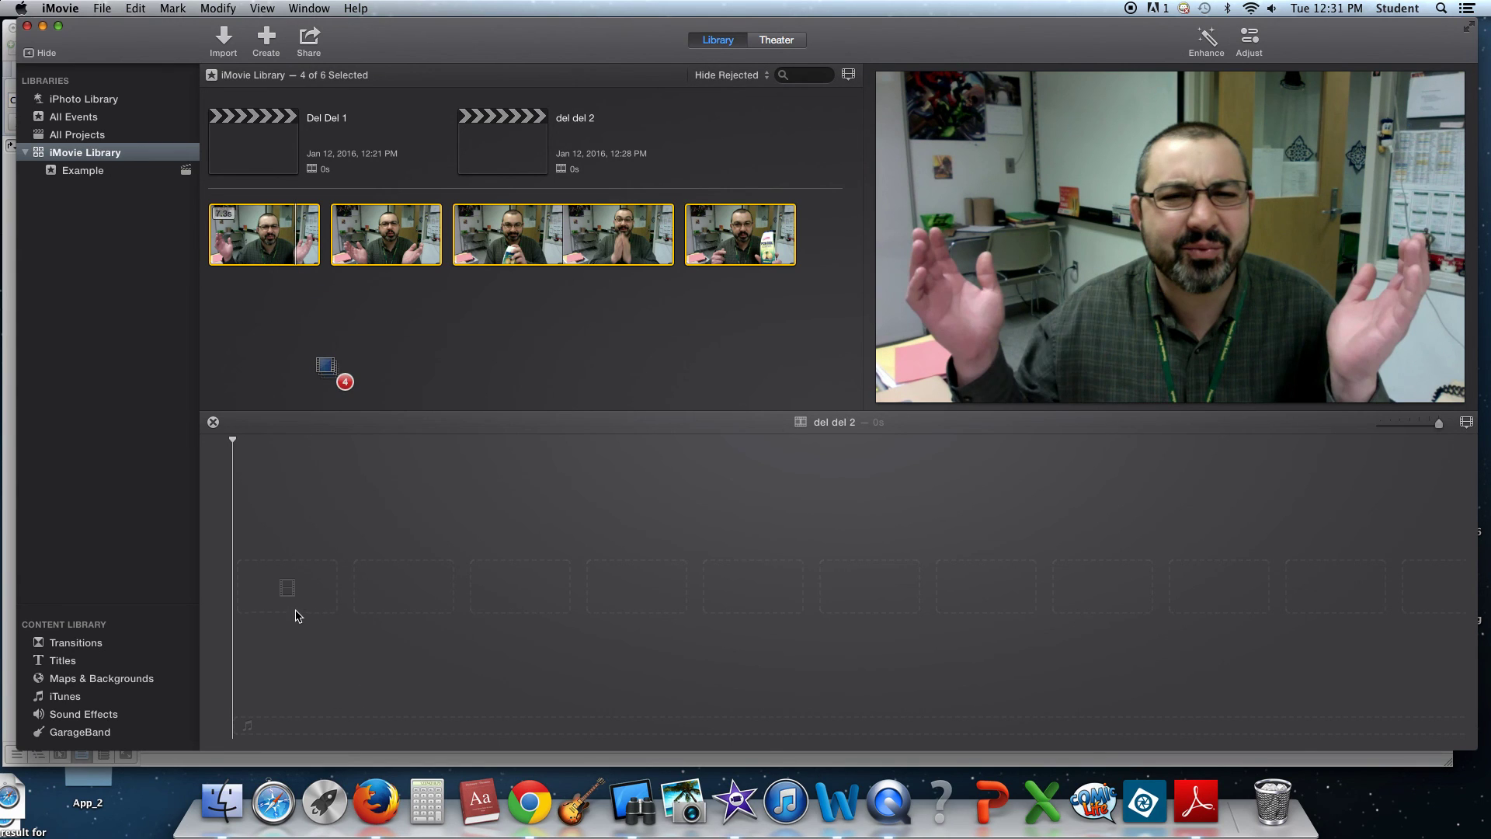
left_click_drag(295, 614, 292, 613)
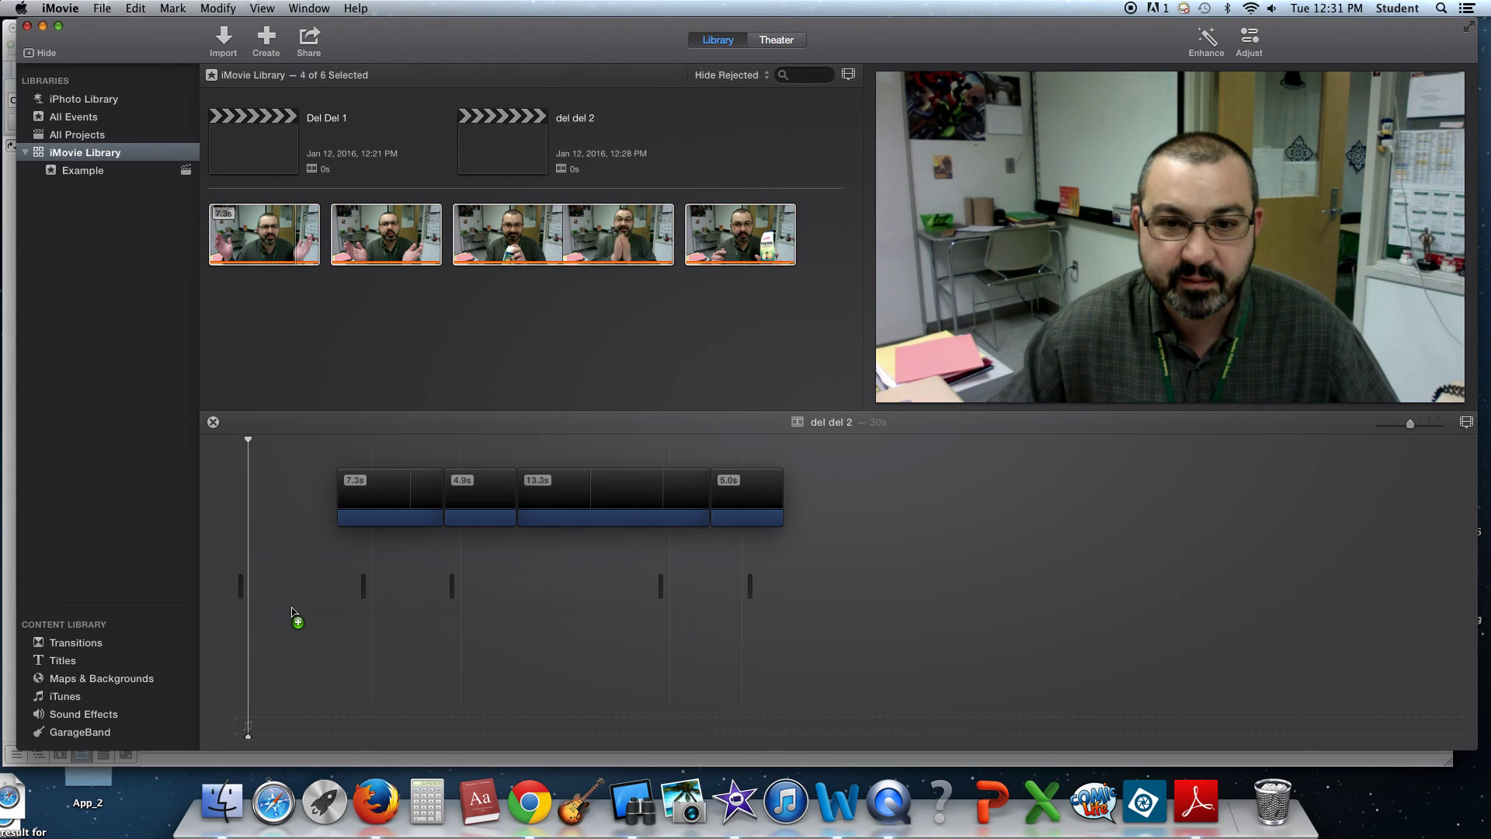